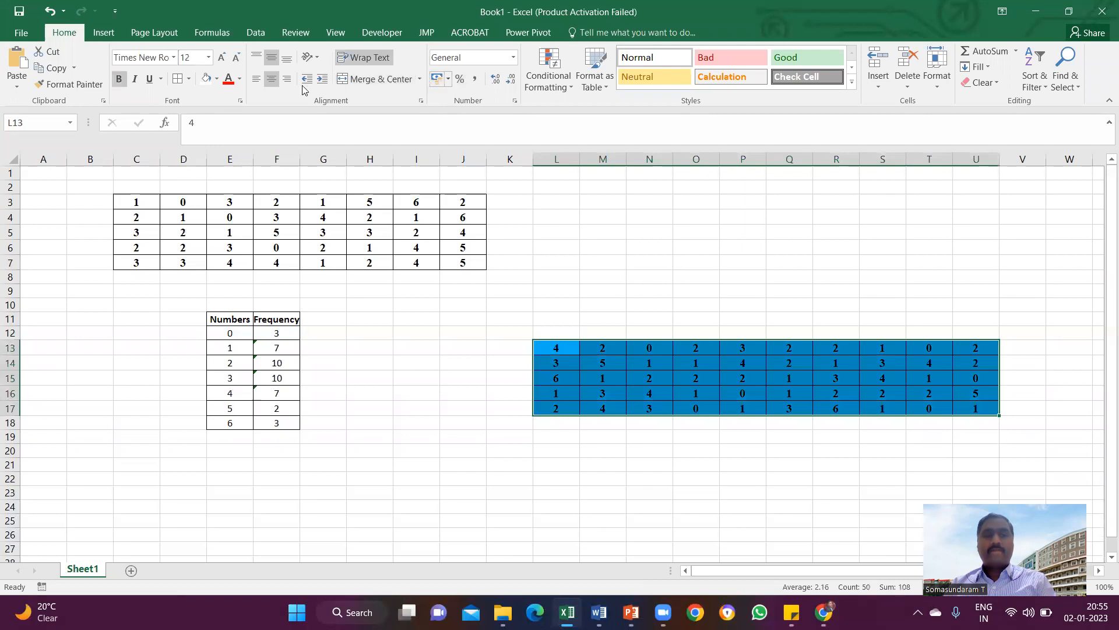
Clear the blue fill from L13:U17 and copy the Numbers and Frequency headers from E11:F11 to M22:N22.
{"action": "left_click", "coordinate": [207, 78]}
{"action": "scroll", "coordinate": [628, 423], "scroll_direction": "down", "scroll_amount": 1}
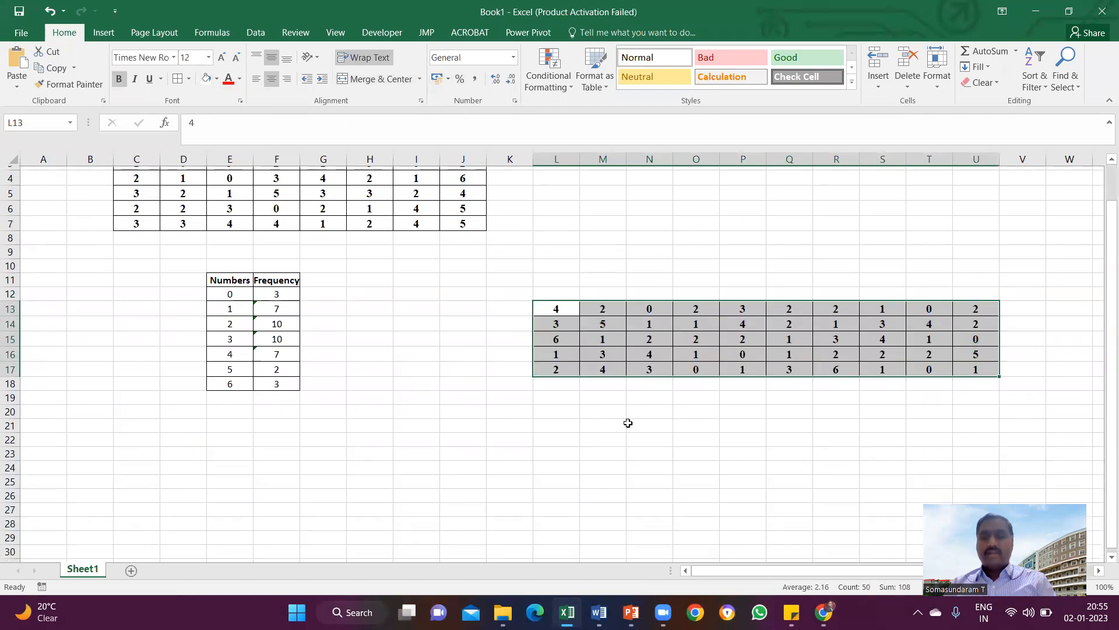
{"action": "left_click_drag", "start_coordinate": [229, 279], "coordinate": [276, 277]}
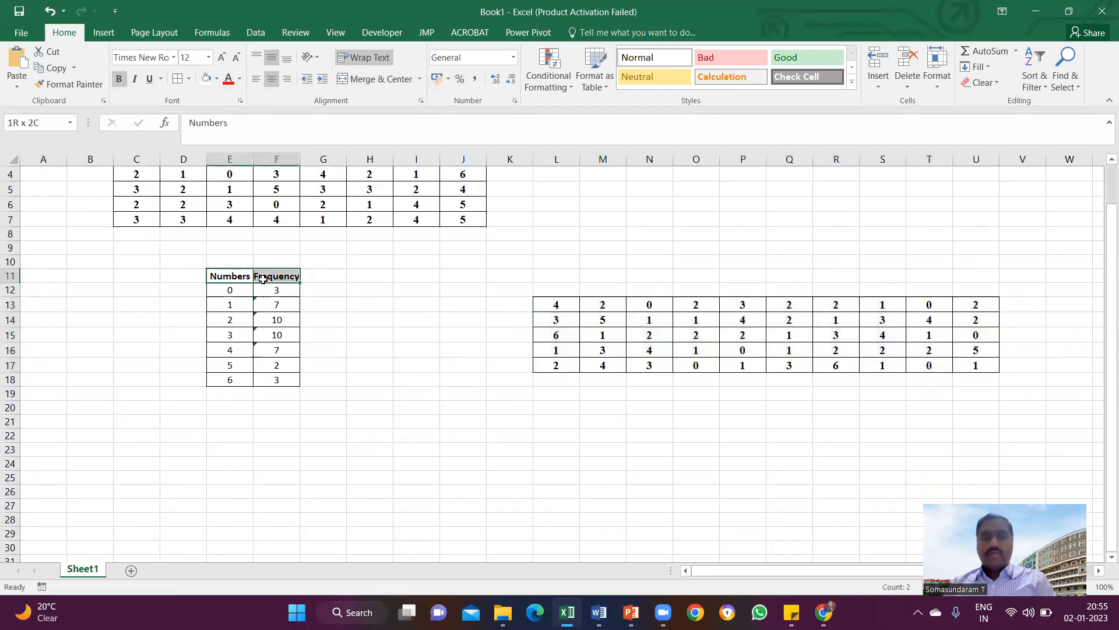
{"action": "key", "text": "ctrl+c"}
{"action": "left_click", "coordinate": [605, 432]}
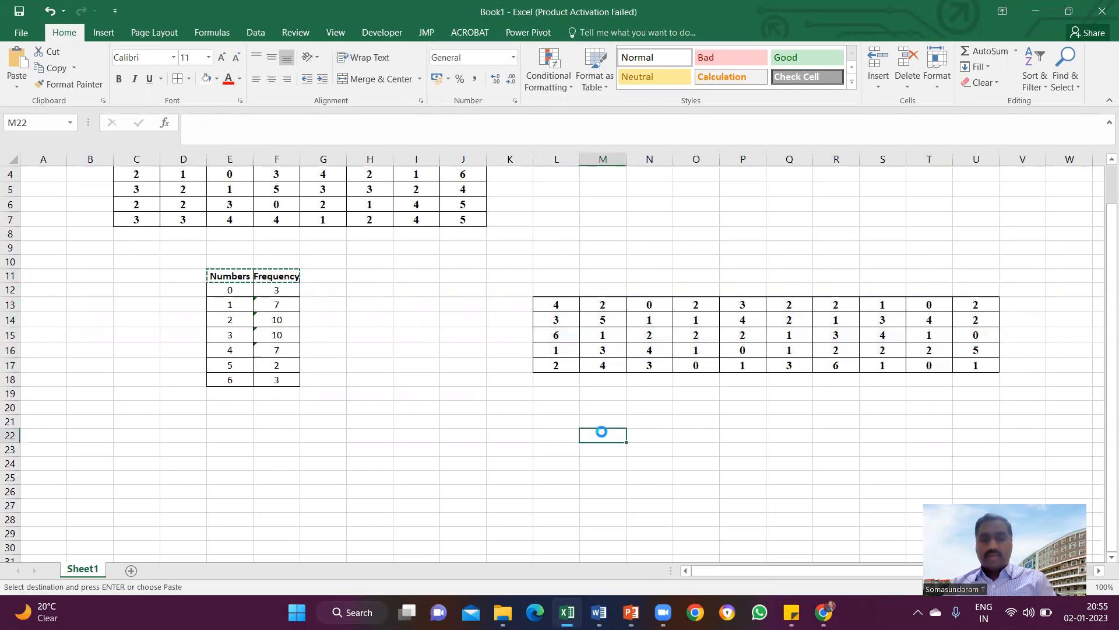
{"action": "key", "text": "ctrl+v"}
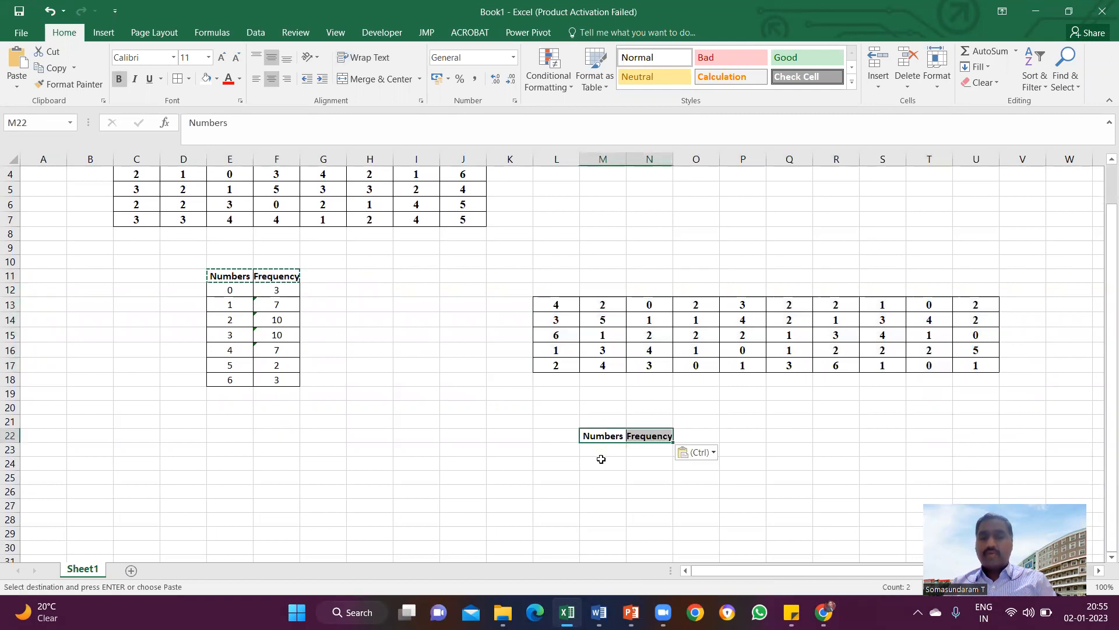
Enter the interval "0 - 3" in M23 under the copied Numbers header.
{"action": "left_click", "coordinate": [602, 452]}
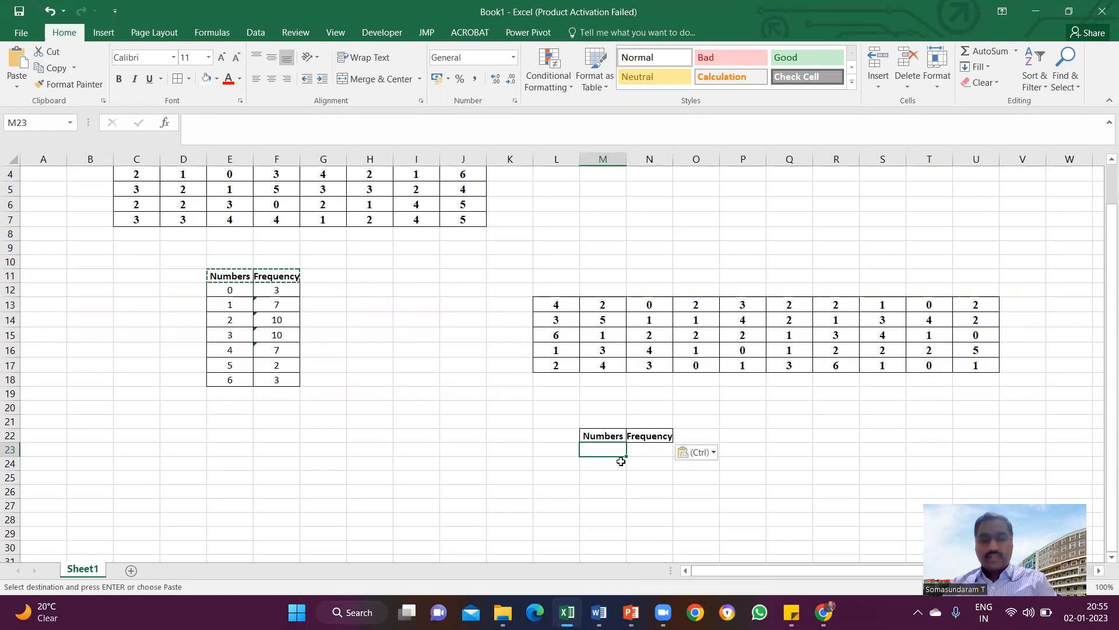
{"action": "type", "text": "0 - 3"}
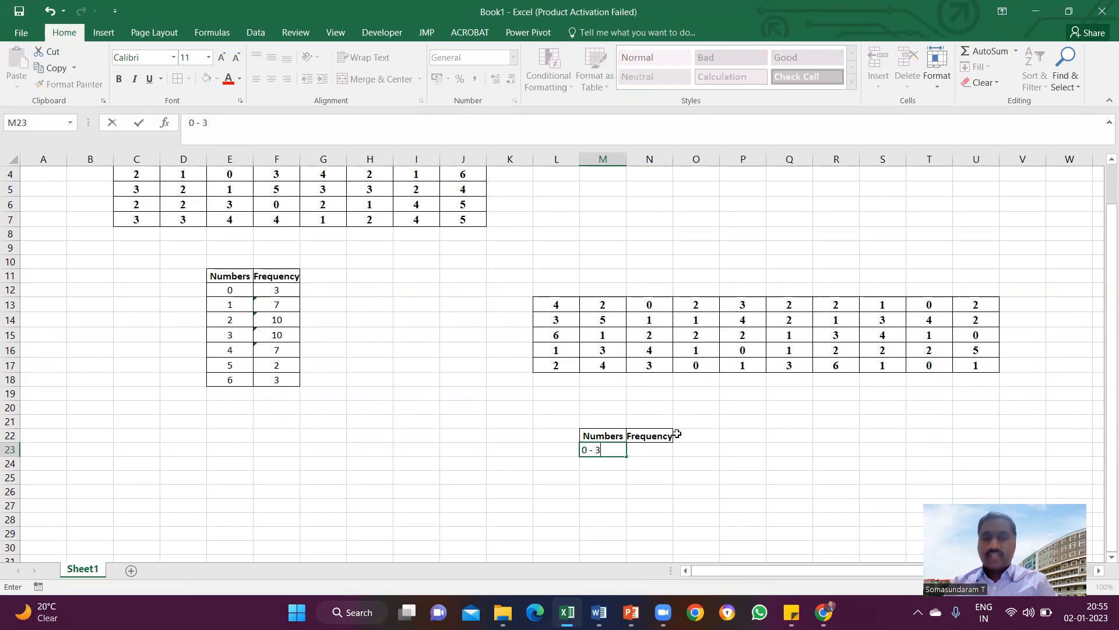
{"action": "key", "text": "Return"}
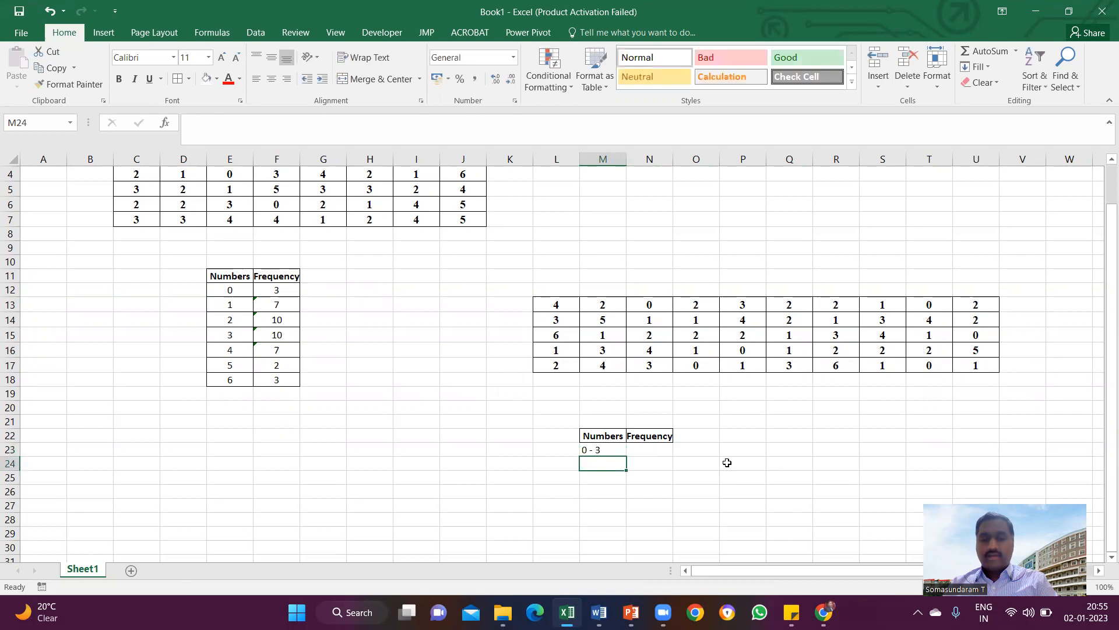
Try to enter the interval "4 - 7" in M24, resetting the cell to General format and re-entering it.
{"action": "type", "text": "4 - 7"}
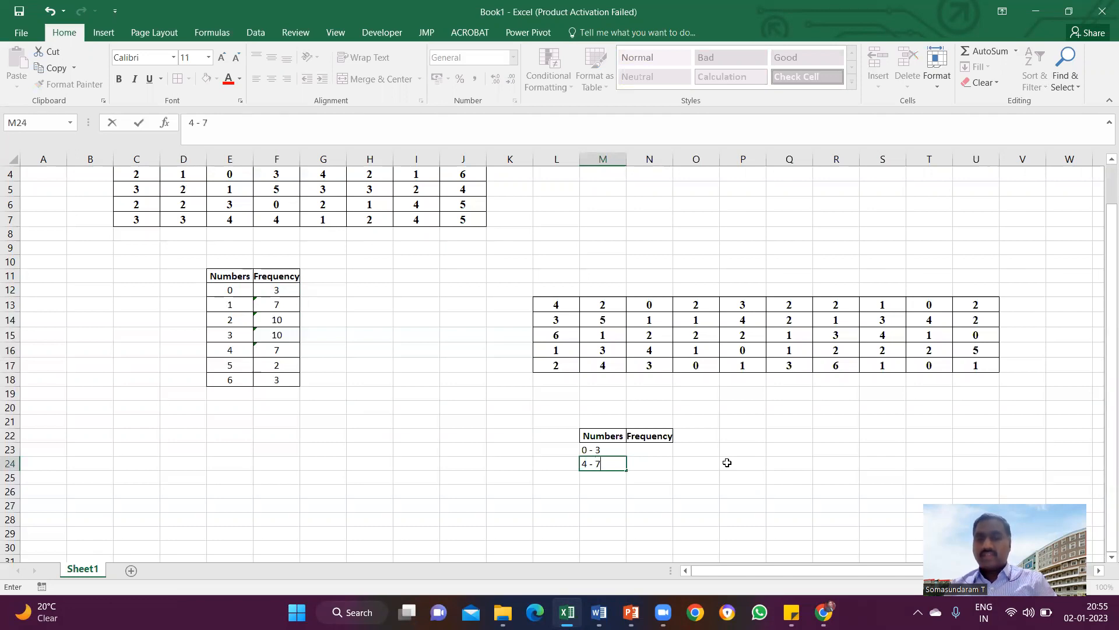
{"action": "key", "text": "Return"}
{"action": "left_click", "coordinate": [602, 463]}
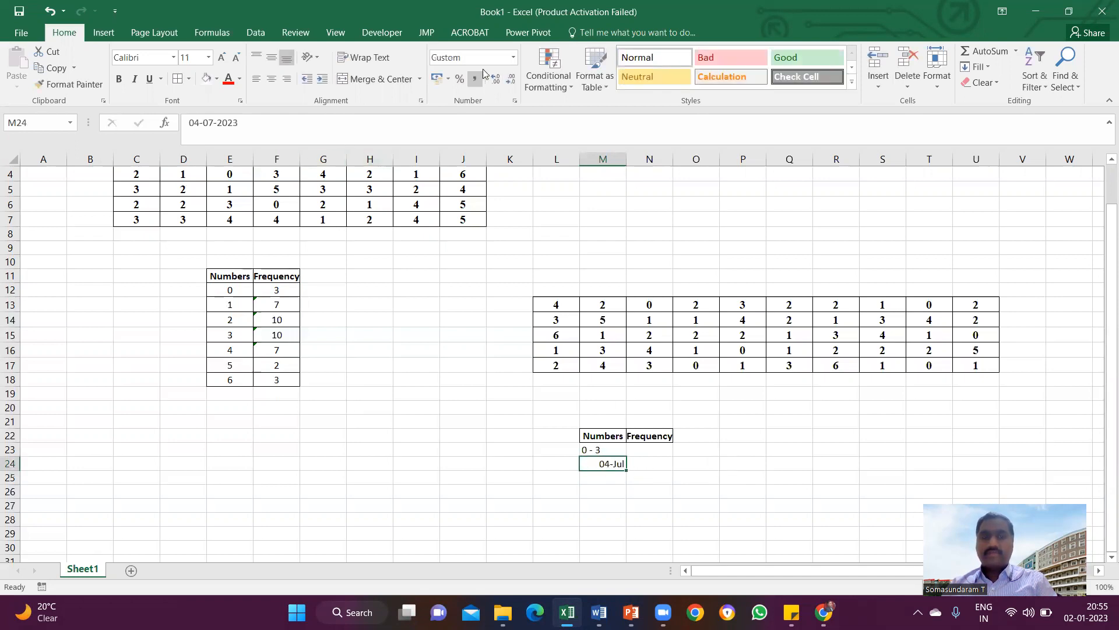
{"action": "left_click", "coordinate": [513, 57]}
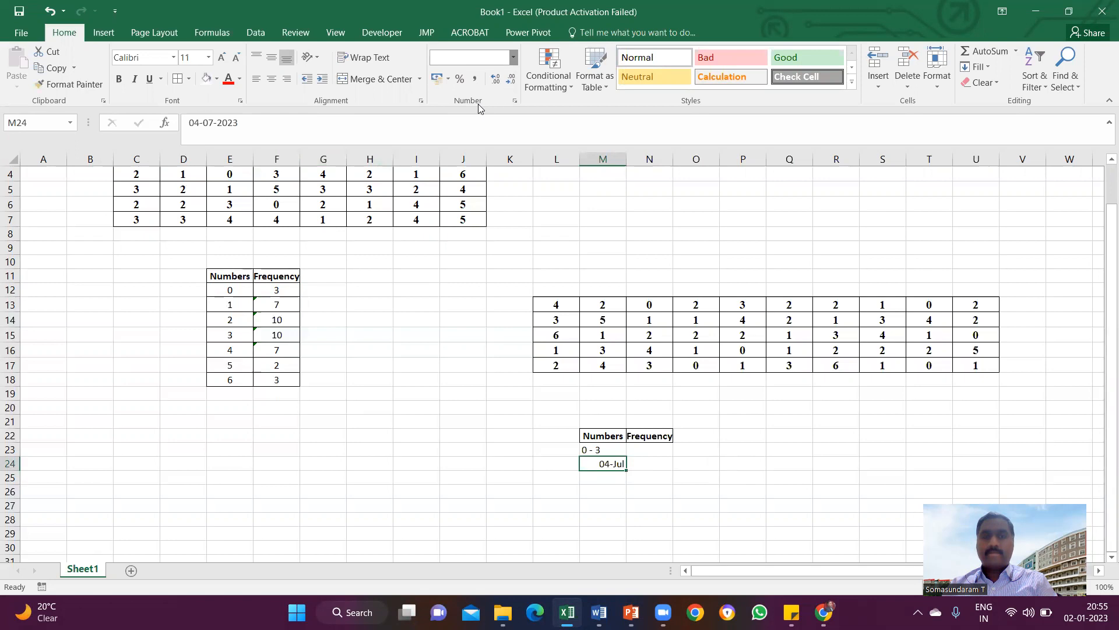
{"action": "left_click", "coordinate": [473, 77]}
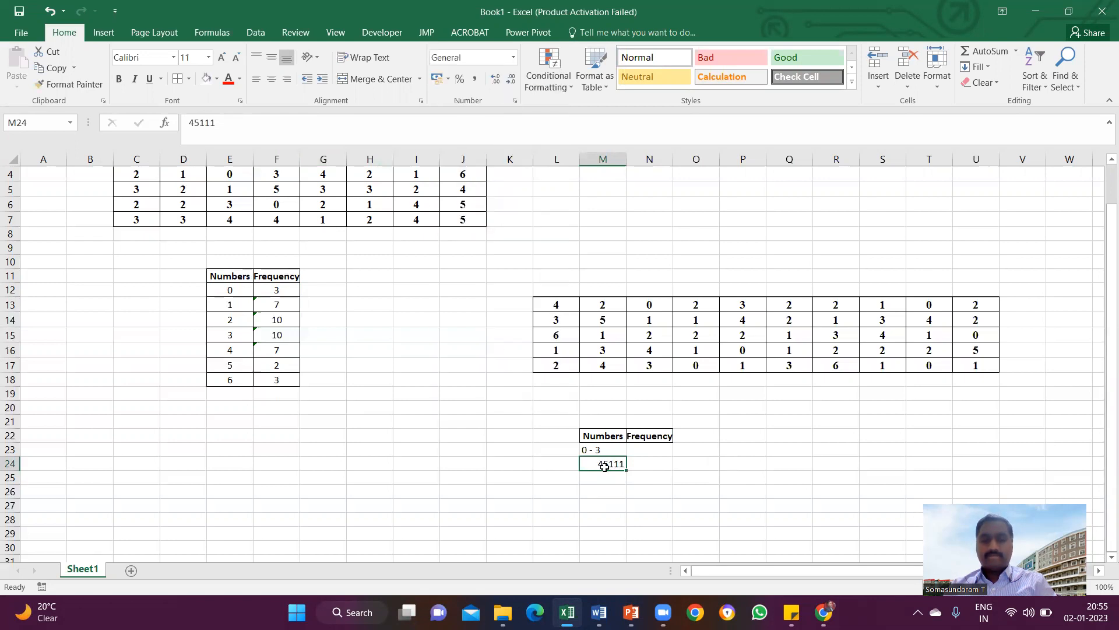
{"action": "type", "text": "4"}
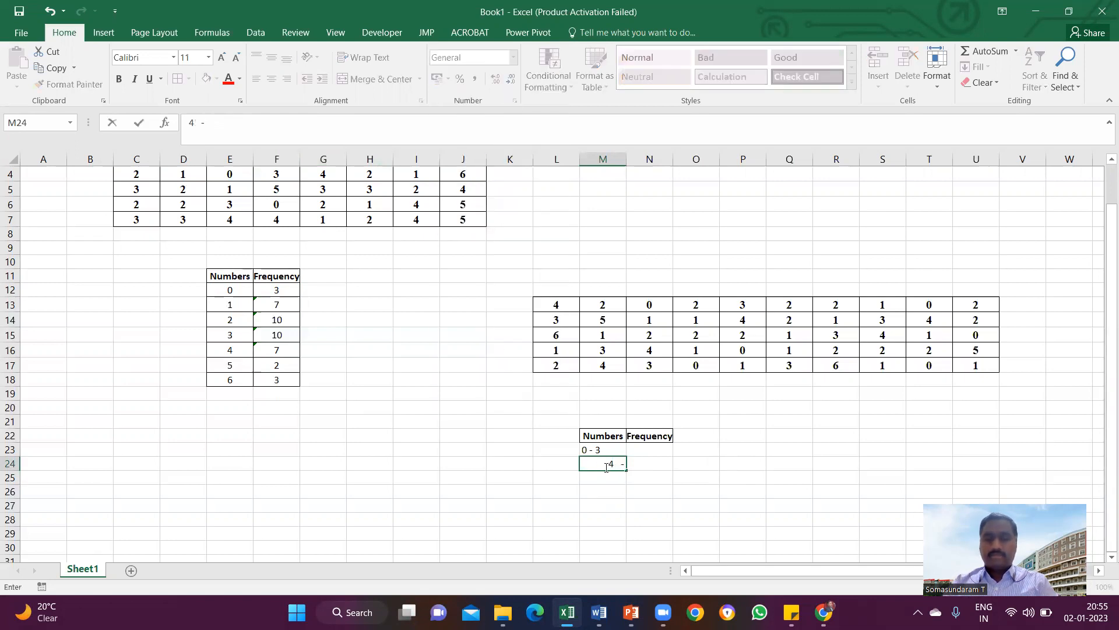
{"action": "type", "text": " - 7"}
{"action": "key", "text": "Return"}
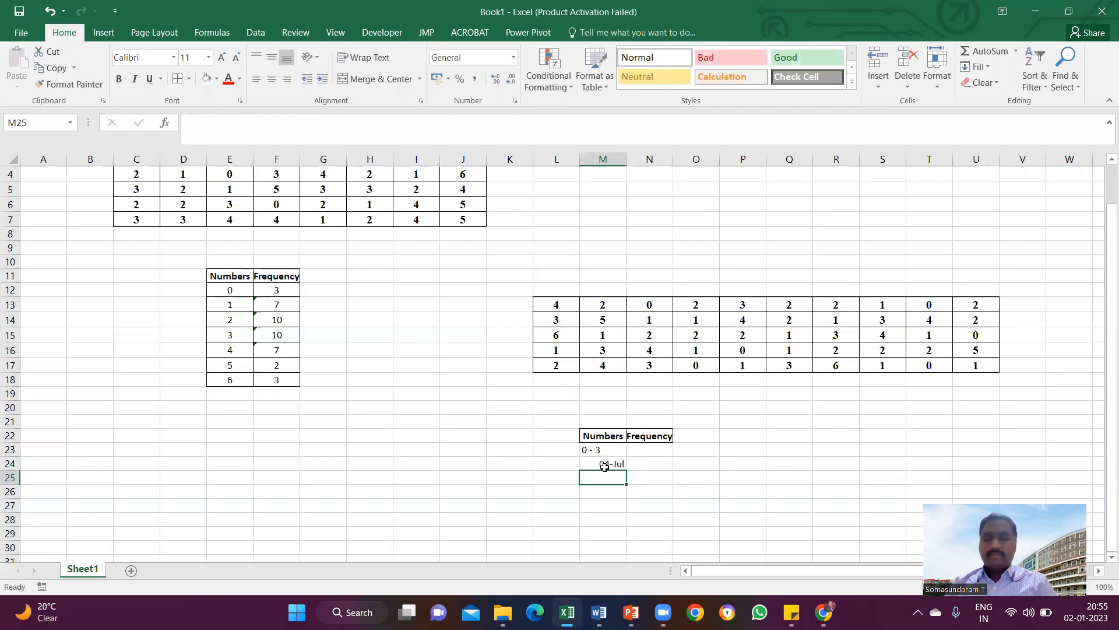
Enter "4 -- 7" in M24 under a different number format, and add borders to M23:N24.
{"action": "left_click", "coordinate": [605, 466]}
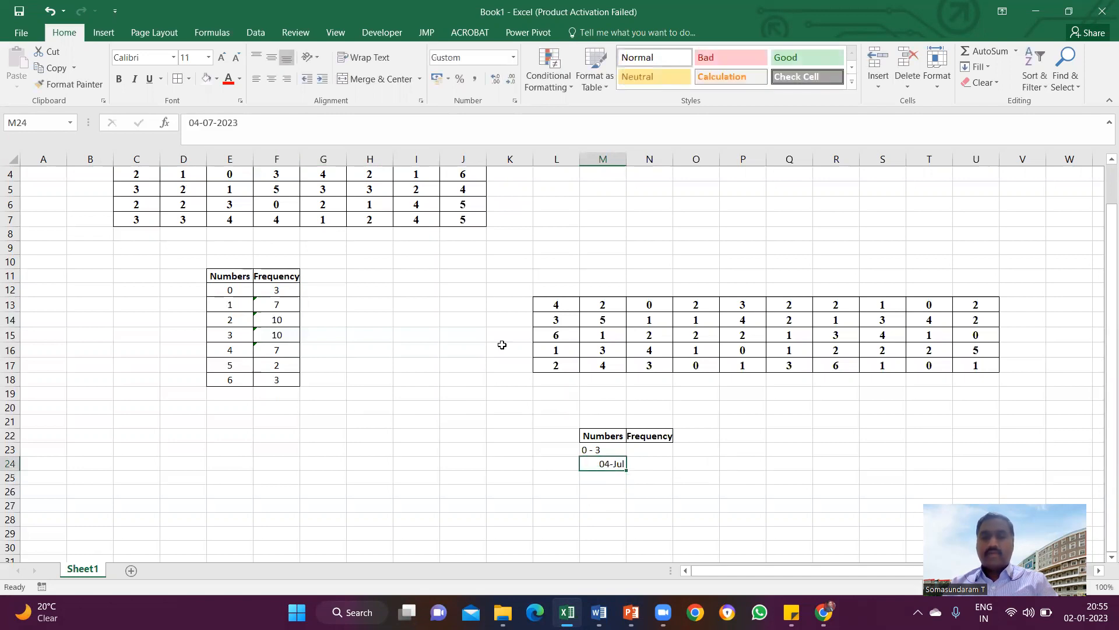
{"action": "left_click", "coordinate": [513, 57]}
{"action": "left_click", "coordinate": [477, 385]}
{"action": "type", "text": "4  -- 7"}
{"action": "key", "text": "Return"}
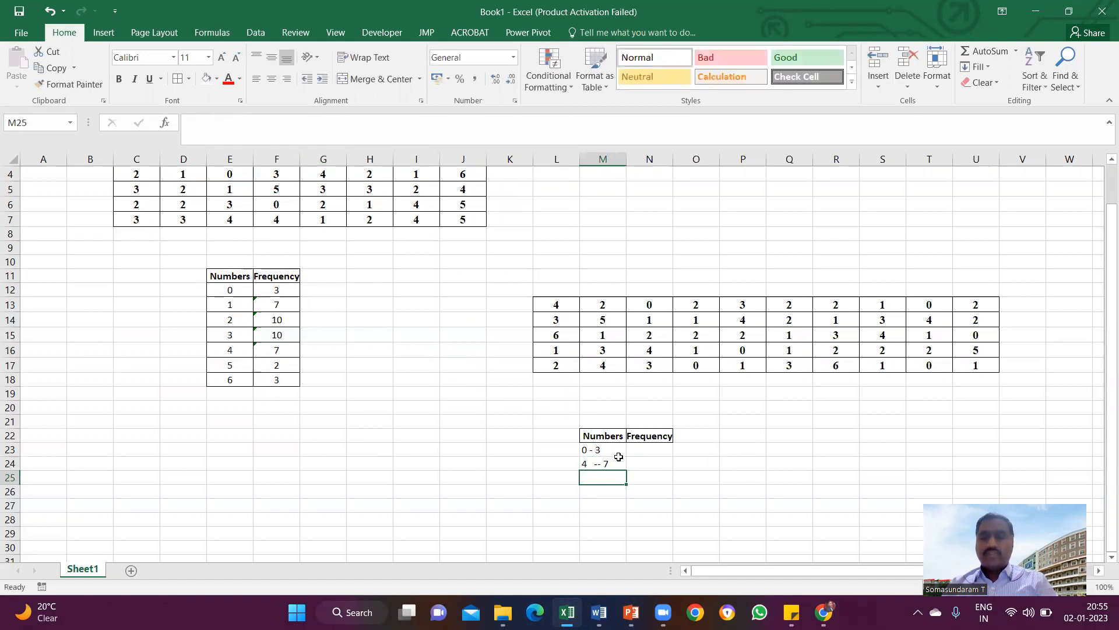
{"action": "left_click_drag", "start_coordinate": [610, 448], "coordinate": [645, 457]}
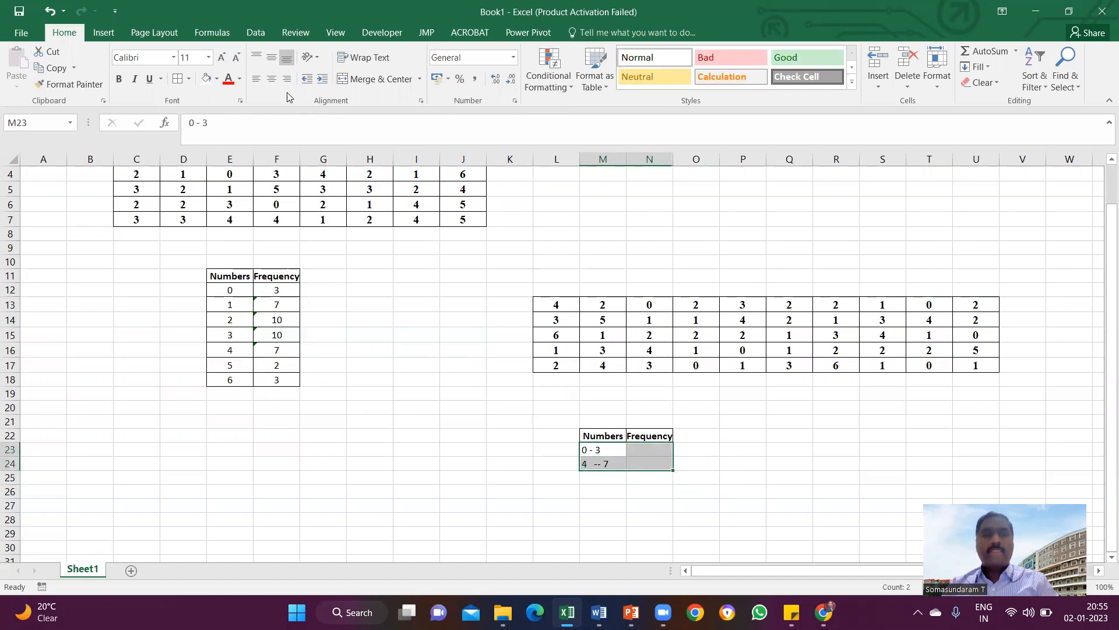
Start a COUNTIFS formula in N23 with the data block L13:U17 as the first criteria range.
{"action": "left_click", "coordinate": [644, 445]}
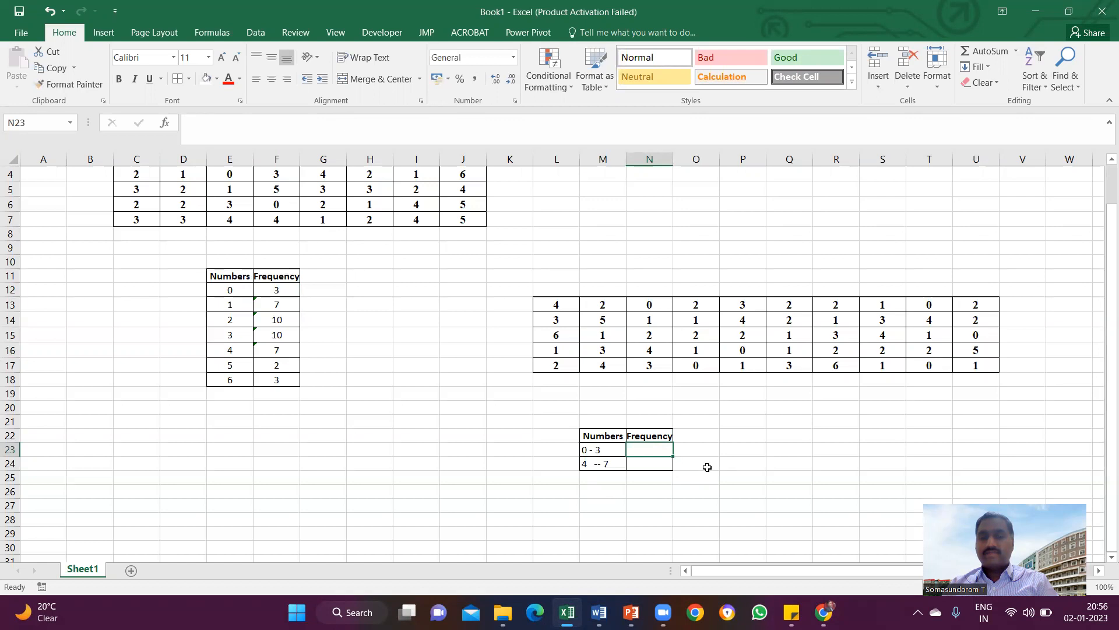
{"action": "type", "text": "="}
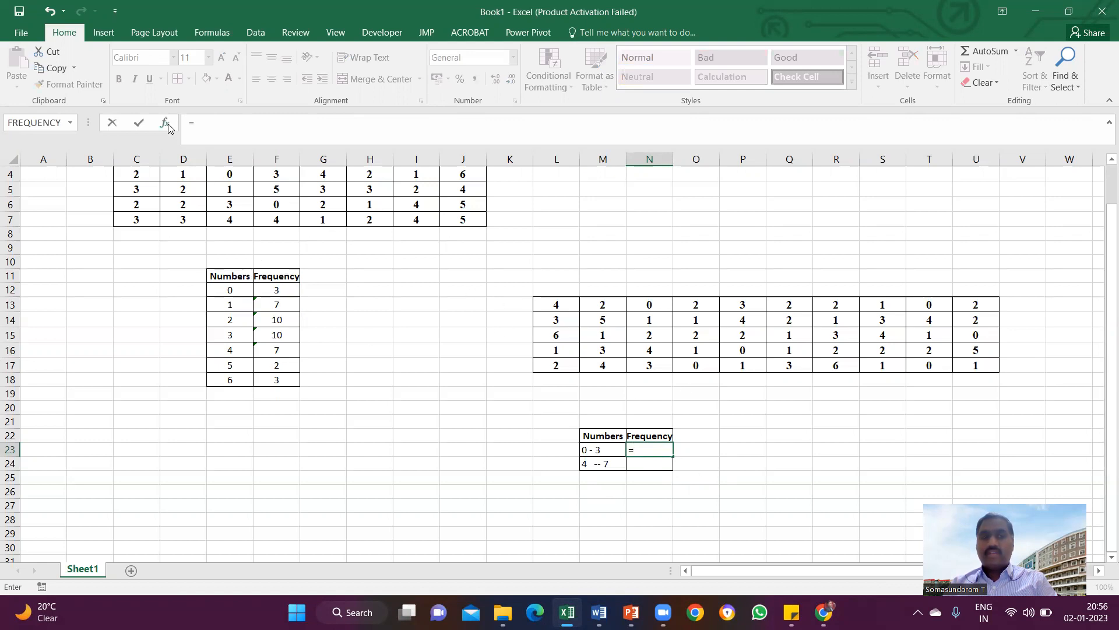
{"action": "left_click", "coordinate": [655, 450]}
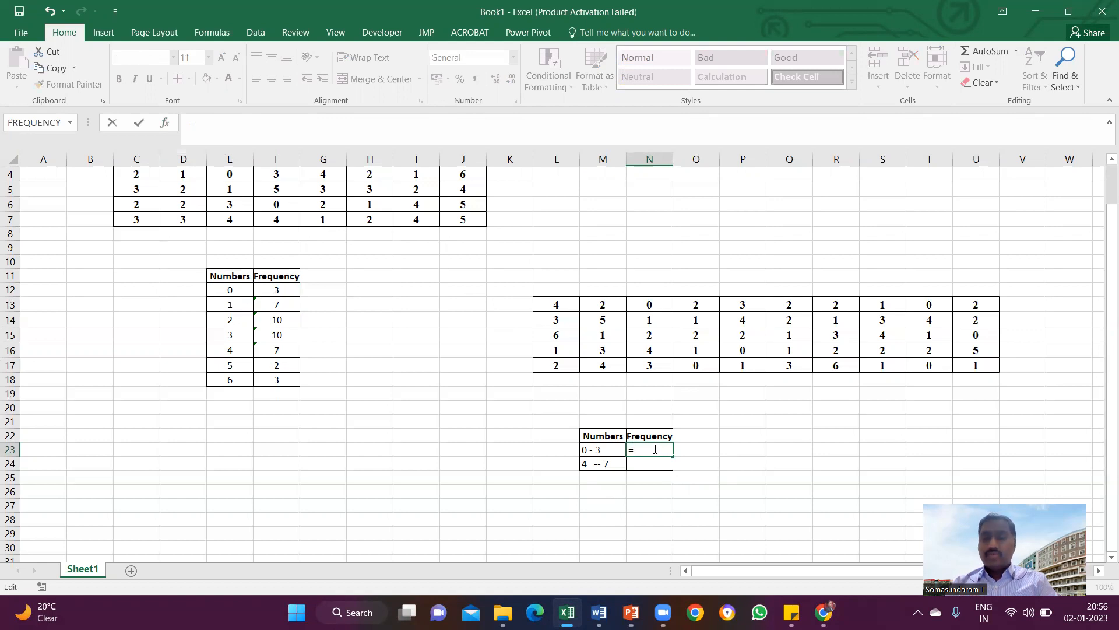
{"action": "type", "text": "count"}
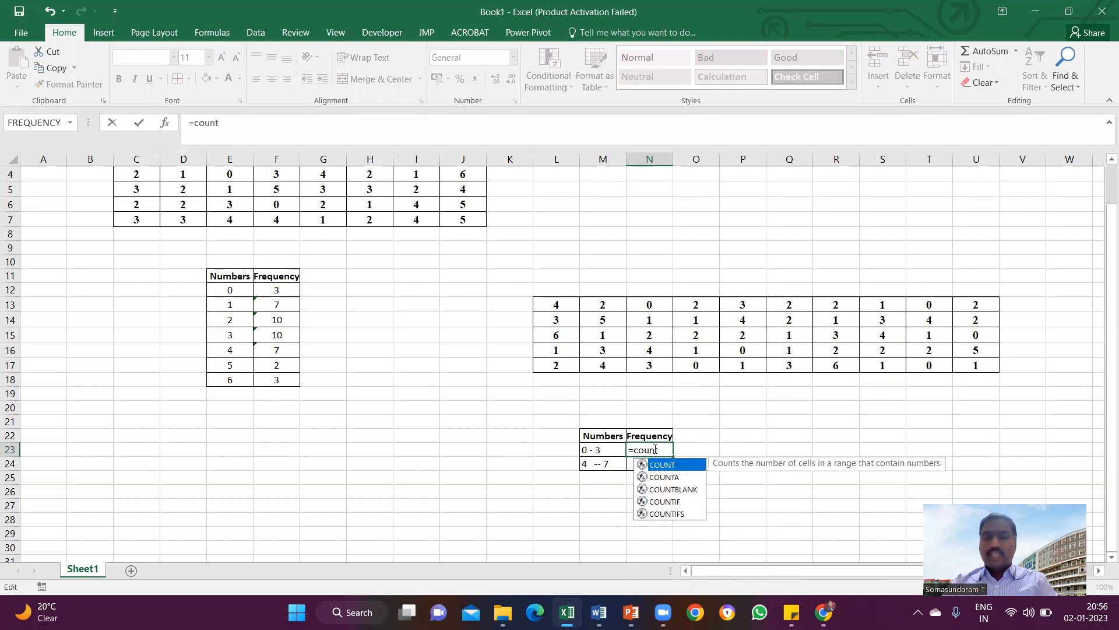
{"action": "type", "text": "ifs"}
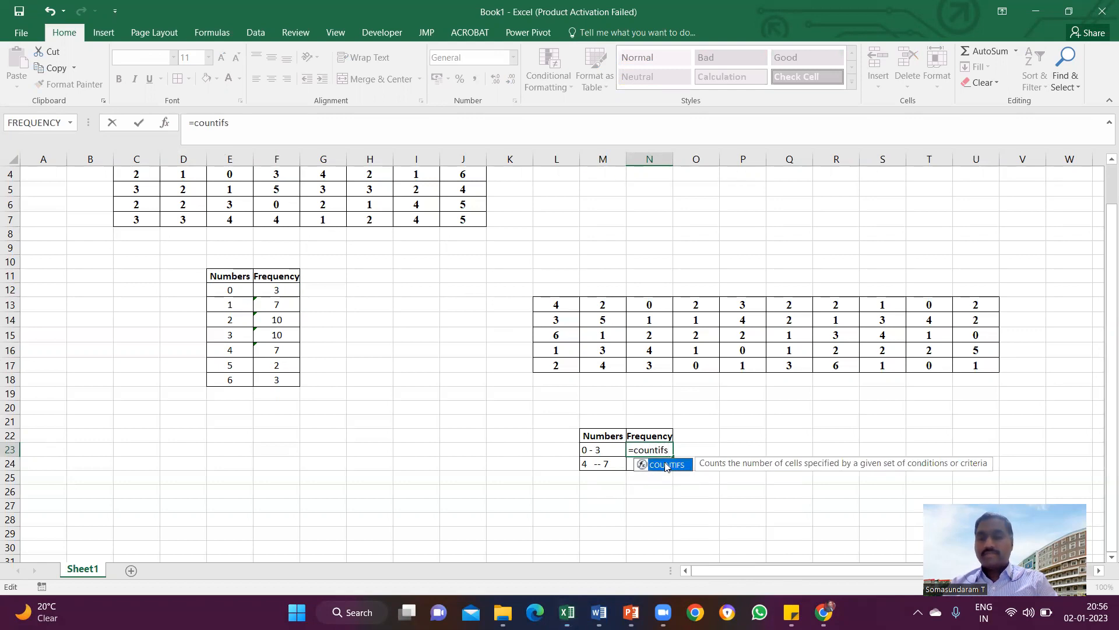
{"action": "double_click", "coordinate": [667, 465]}
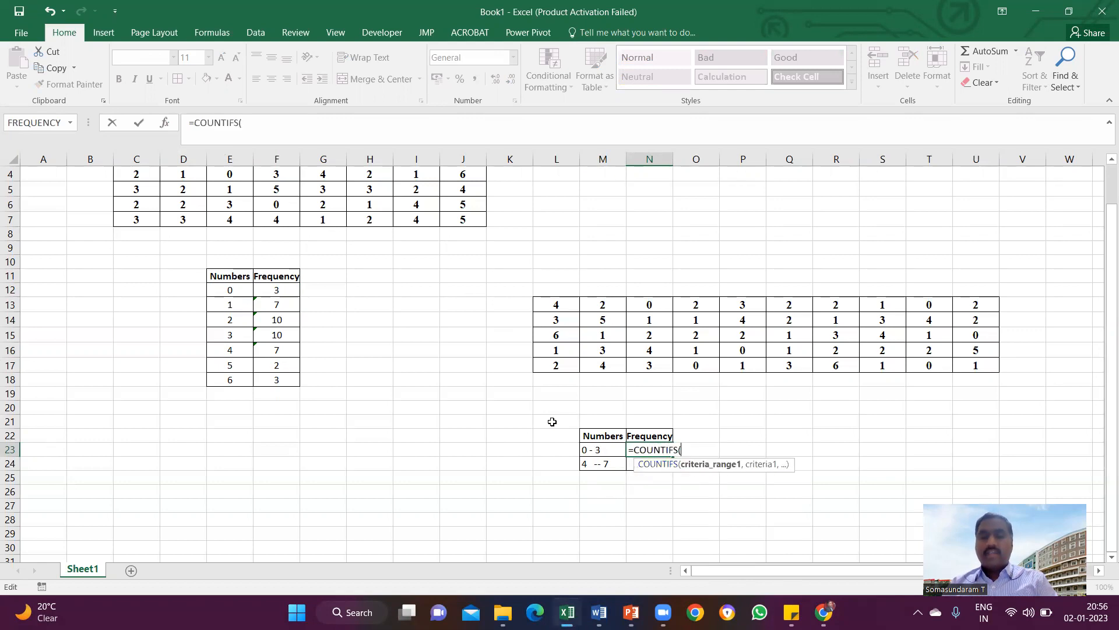
{"action": "scroll", "coordinate": [245, 307], "scroll_direction": "up", "scroll_amount": 1}
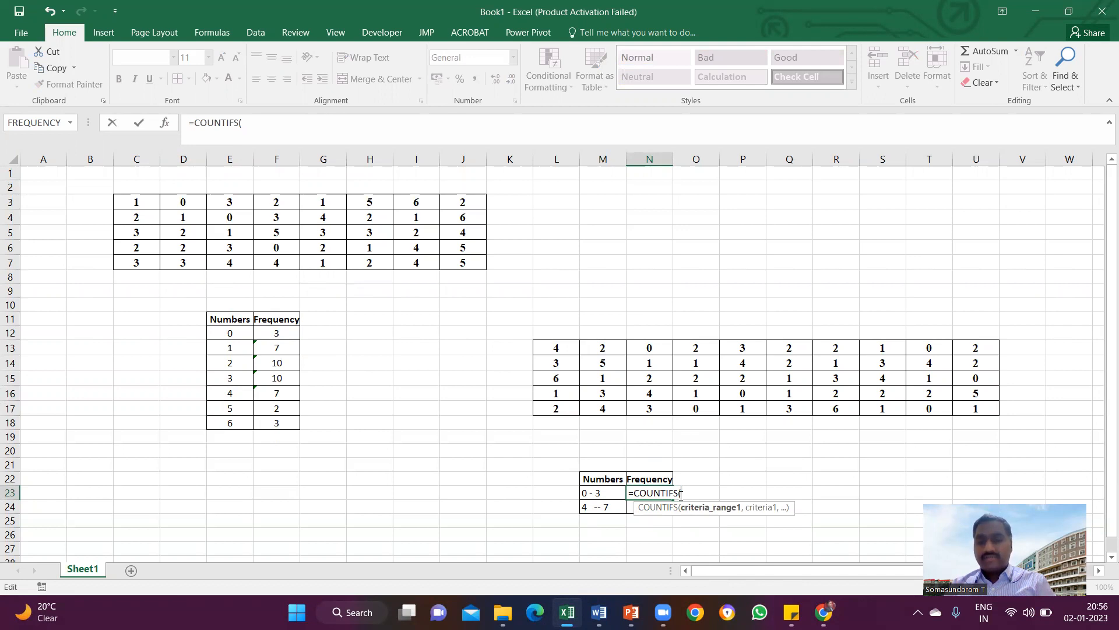
{"action": "left_click_drag", "start_coordinate": [552, 350], "coordinate": [991, 408]}
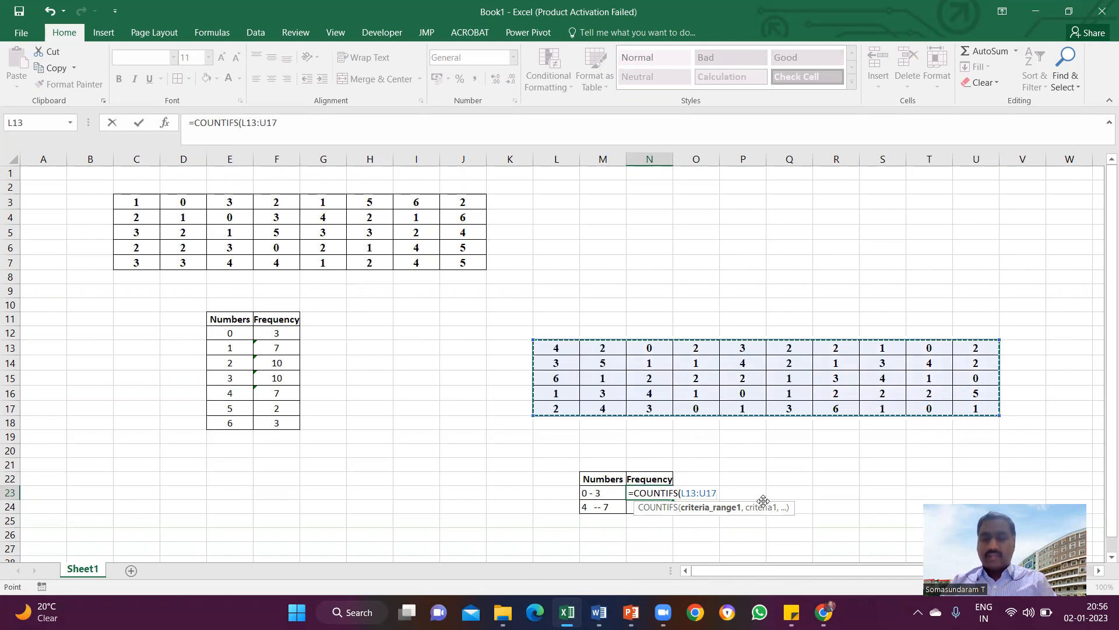
Finish the N23 formula with the criterion "<=0" & ">=3 and accept the suggested formula correction.
{"action": "type", "text": ","}
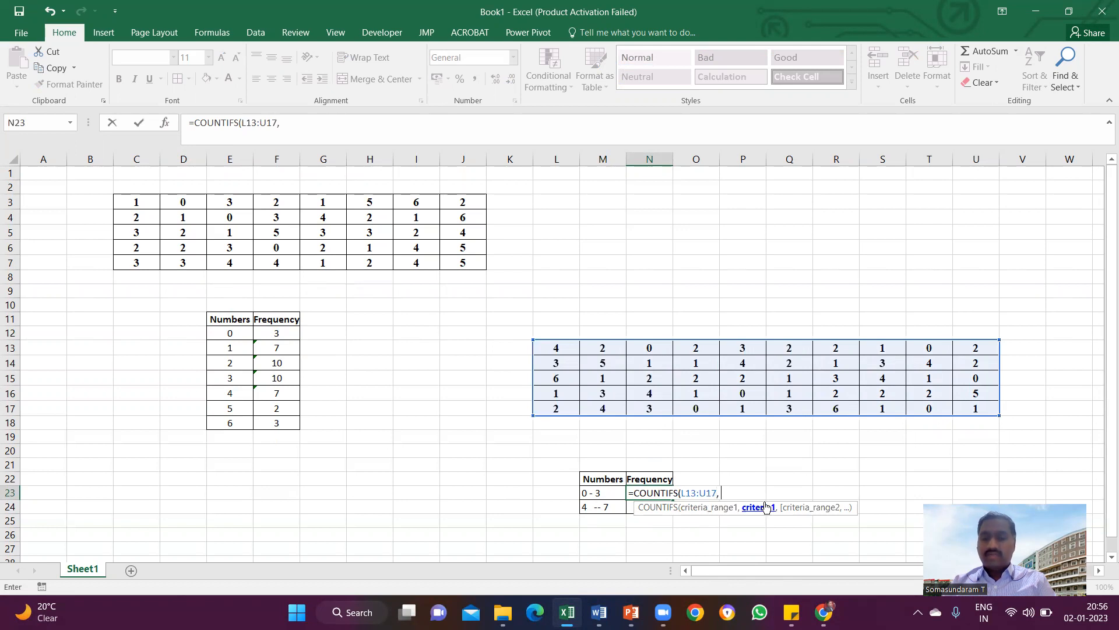
{"action": "type", "text": " \"<="}
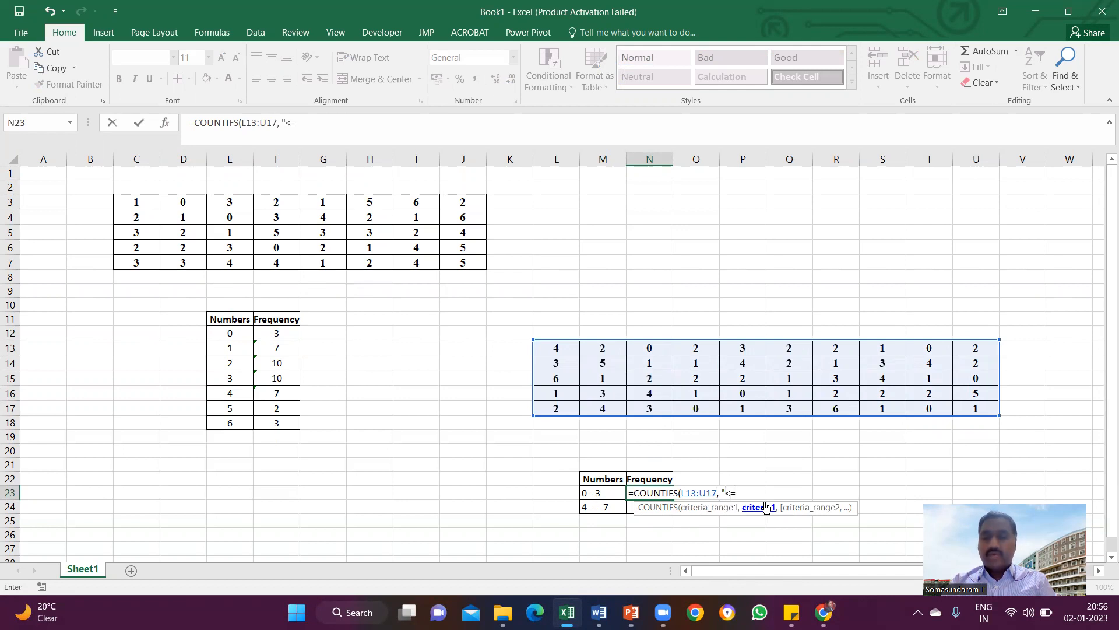
{"action": "type", "text": "0"}
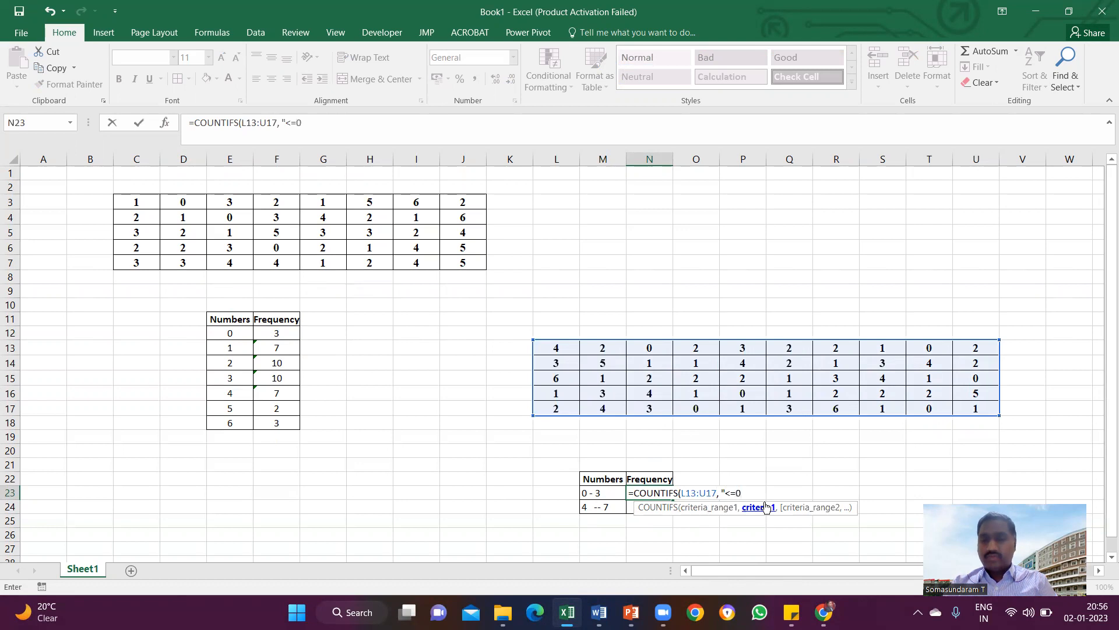
{"action": "type", "text": "\""}
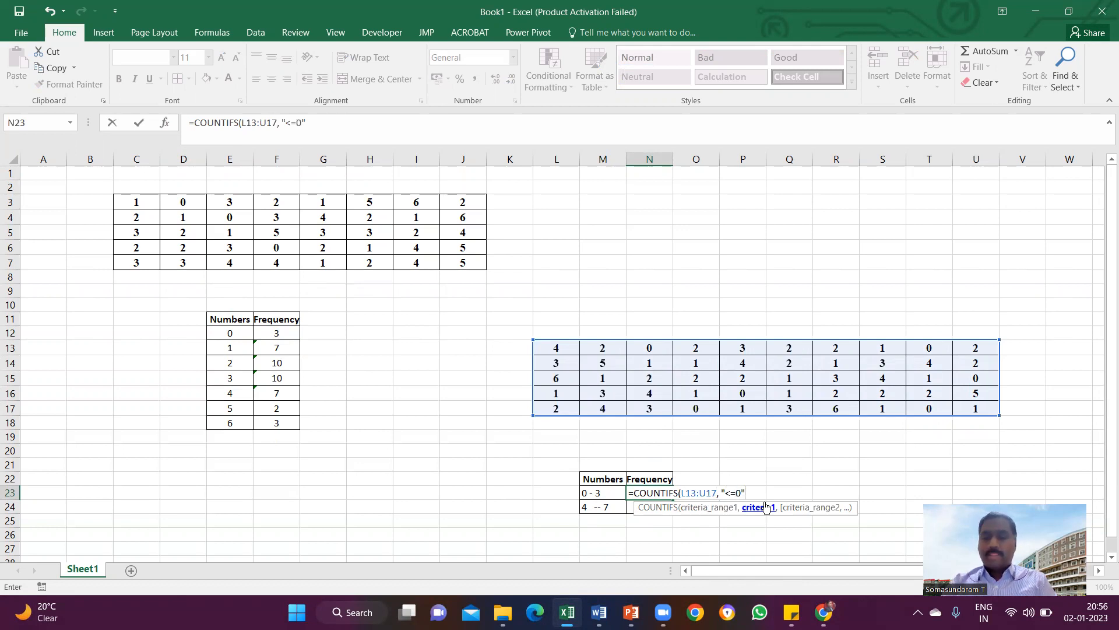
{"action": "type", "text": " &"}
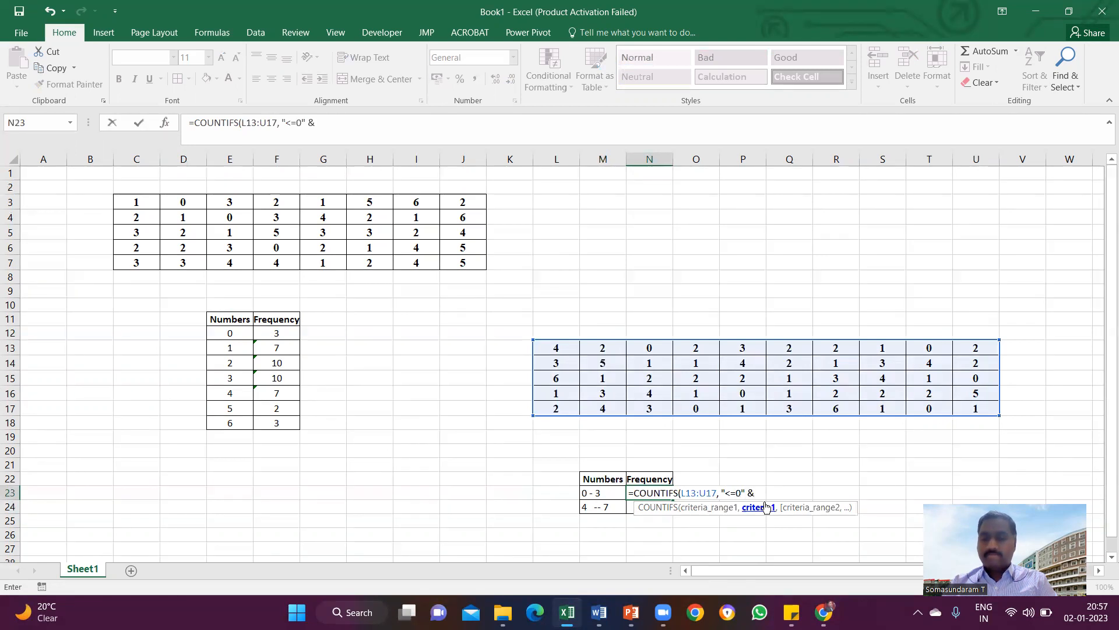
{"action": "type", "text": " \">="}
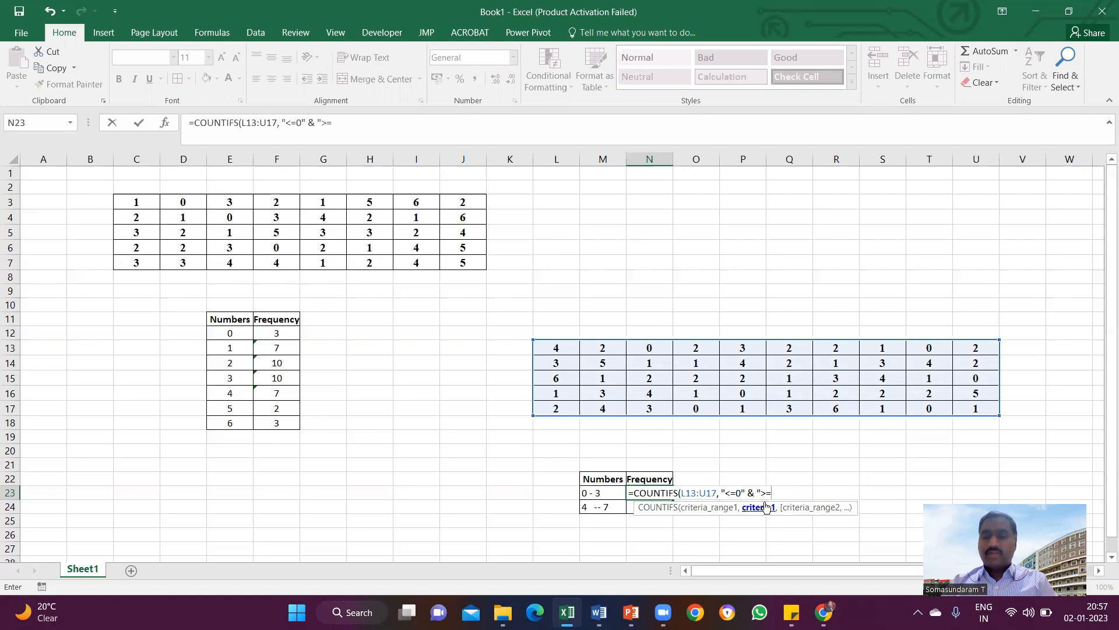
{"action": "type", "text": "3"}
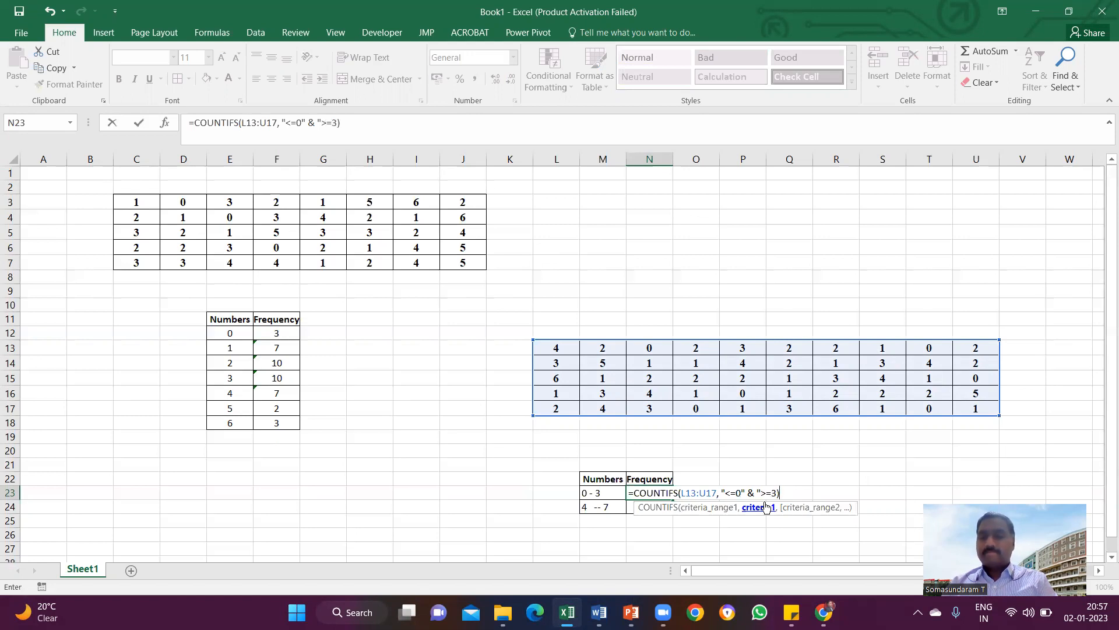
{"action": "type", "text": ")"}
{"action": "key", "text": "Return"}
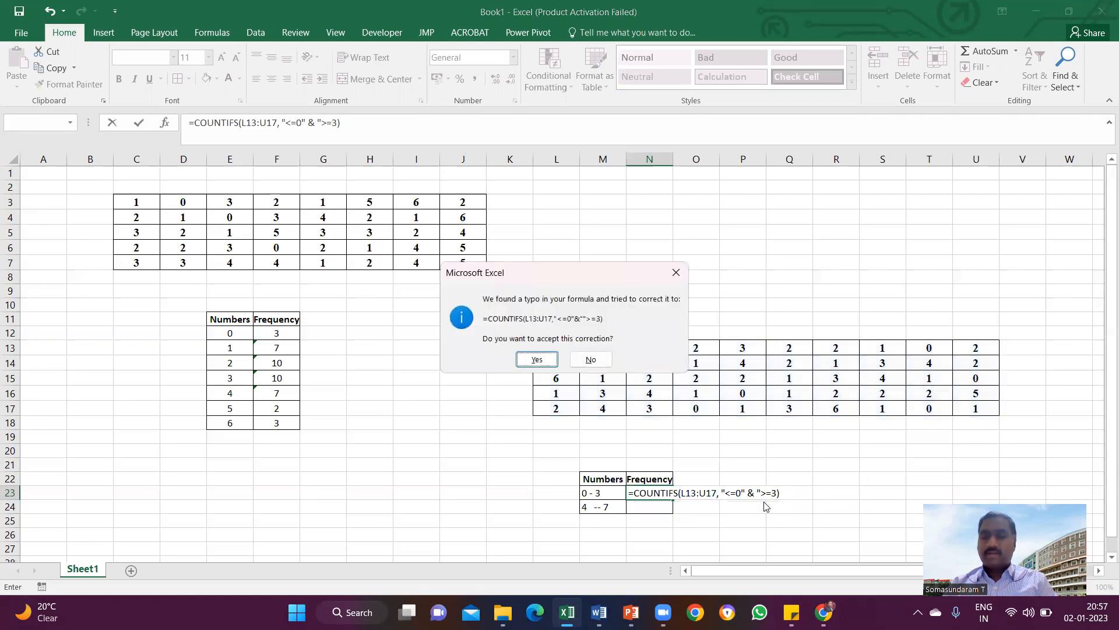
{"action": "left_click", "coordinate": [537, 359]}
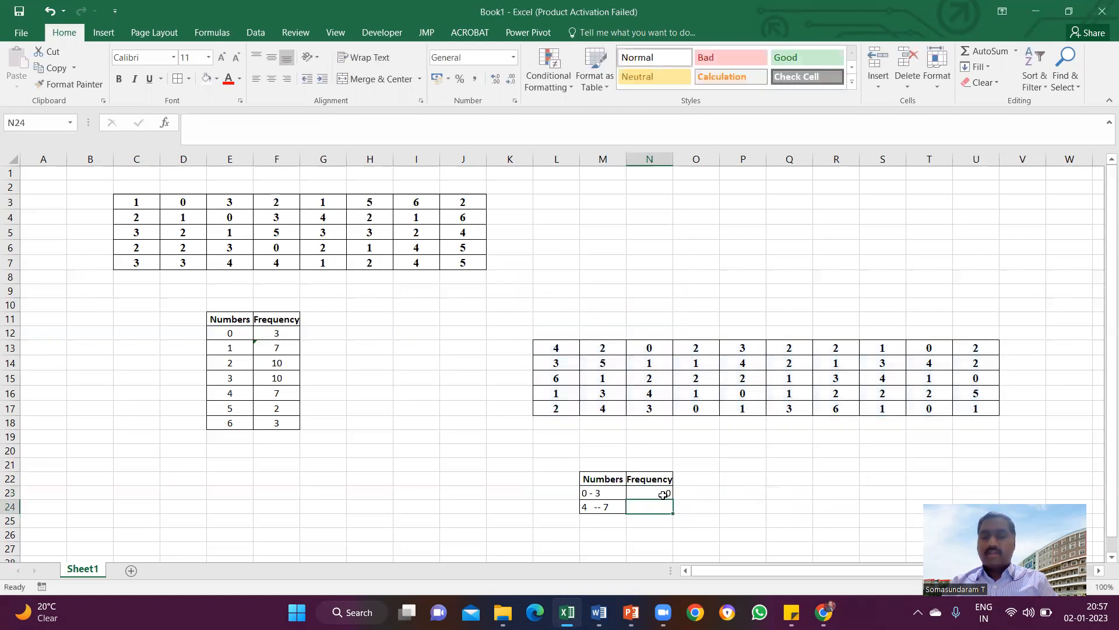
Append L13:U17 to the N23 formula as a second criteria range and add a comma before the >=3 criterion.
{"action": "left_click", "coordinate": [337, 122]}
{"action": "type", "text": ","}
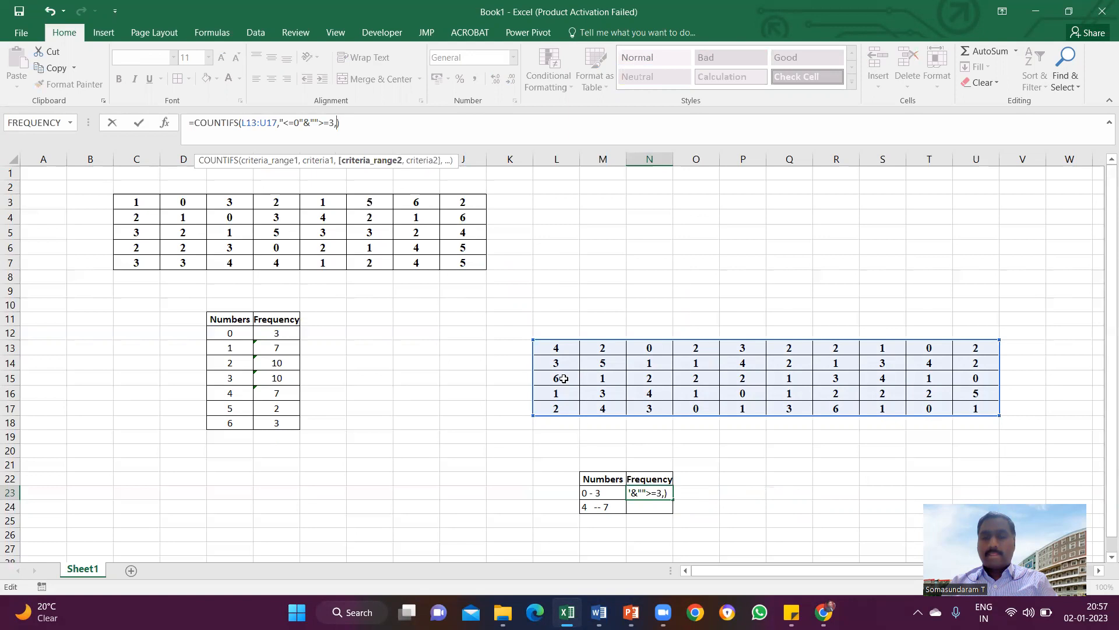
{"action": "left_click_drag", "start_coordinate": [555, 349], "coordinate": [970, 417]}
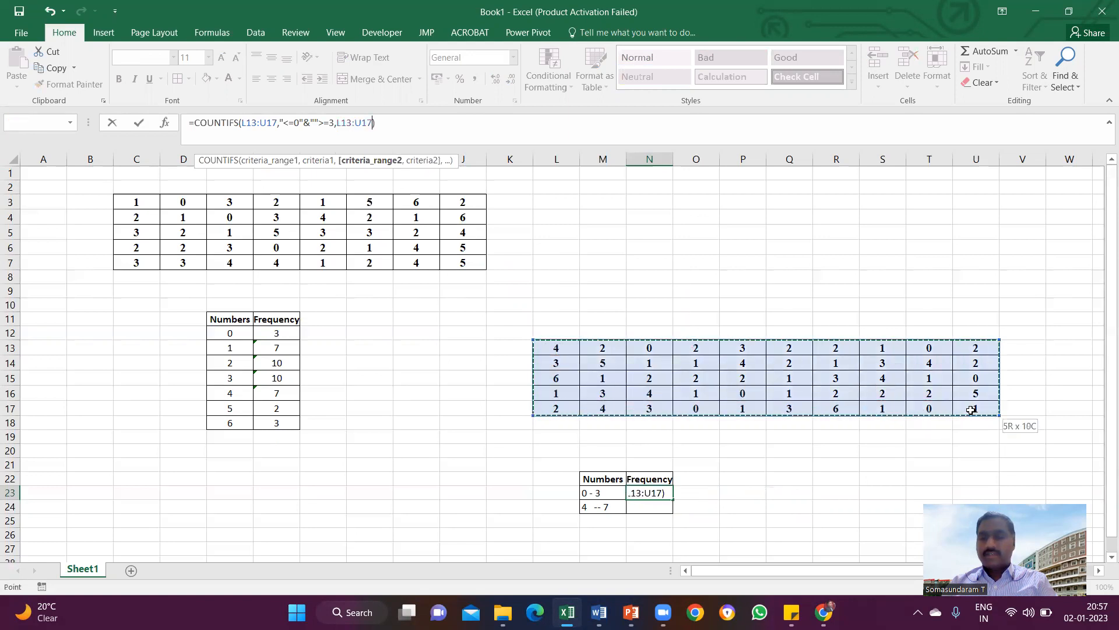
{"action": "left_click", "coordinate": [318, 124]}
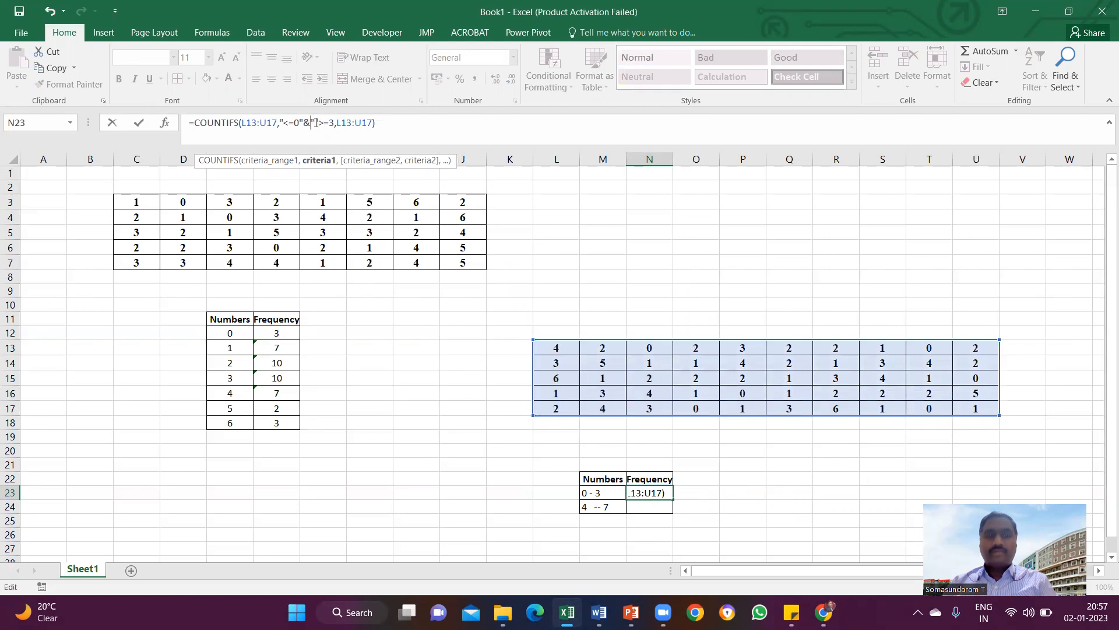
{"action": "type", "text": "\","}
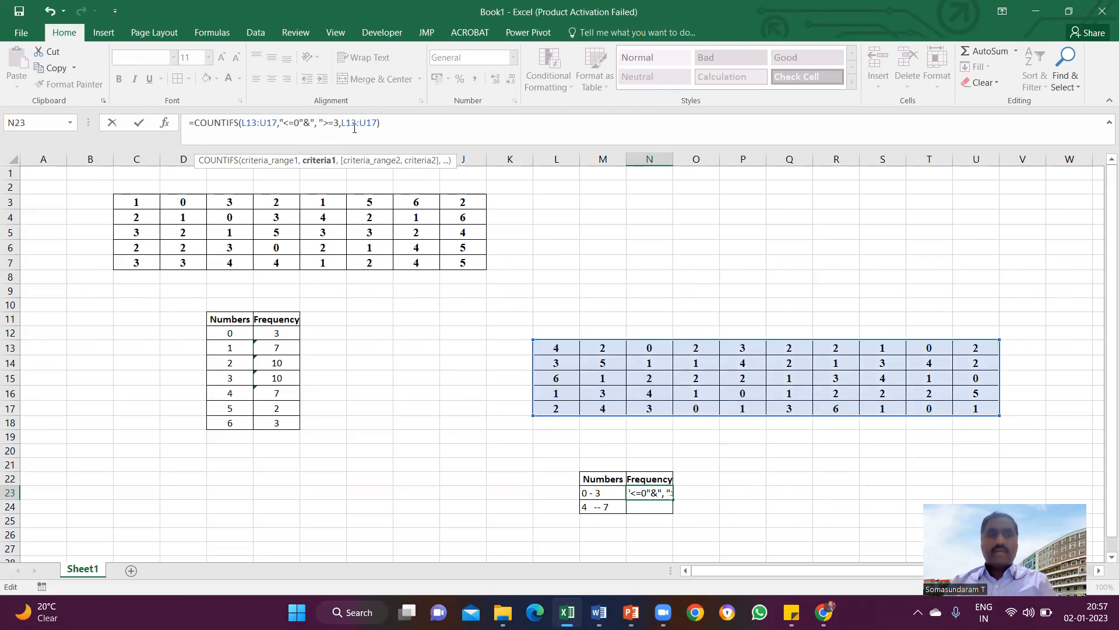
Move the second L13:U17 reference in front of the >=3 criterion in the N23 formula and enter it.
{"action": "left_click_drag", "start_coordinate": [343, 124], "coordinate": [378, 124]}
{"action": "key", "text": "ctrl+c"}
{"action": "key", "text": "BackSpace"}
{"action": "left_click", "coordinate": [320, 123]}
{"action": "key", "text": "ctrl+v"}
{"action": "key", "text": "BackSpace"}
{"action": "type", "text": ")"}
{"action": "key", "text": "Return"}
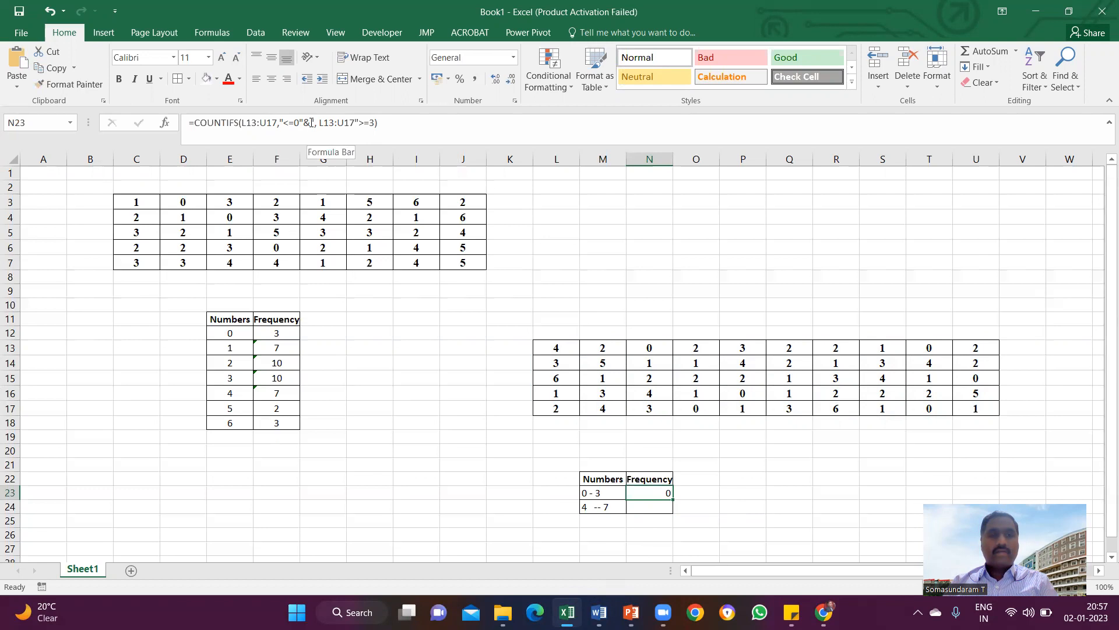
Remove the stray quotation mark and ampersand after "<=0" in the N23 formula and try to enter it.
{"action": "left_click", "coordinate": [312, 123]}
{"action": "key", "text": "Delete"}
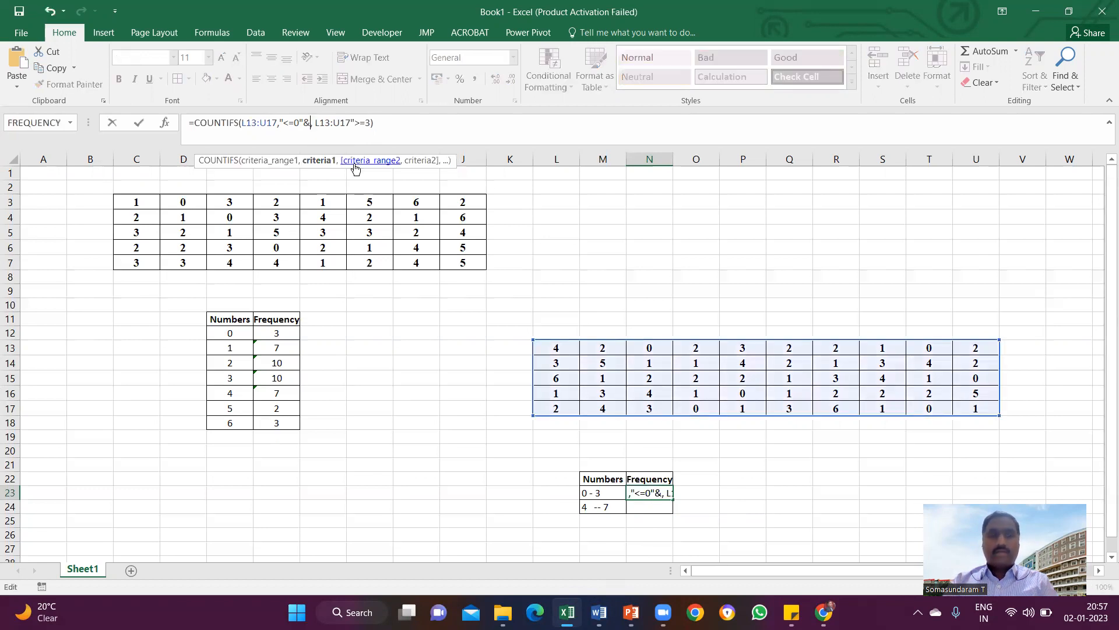
{"action": "key", "text": "BackSpace"}
{"action": "key", "text": "Right"}
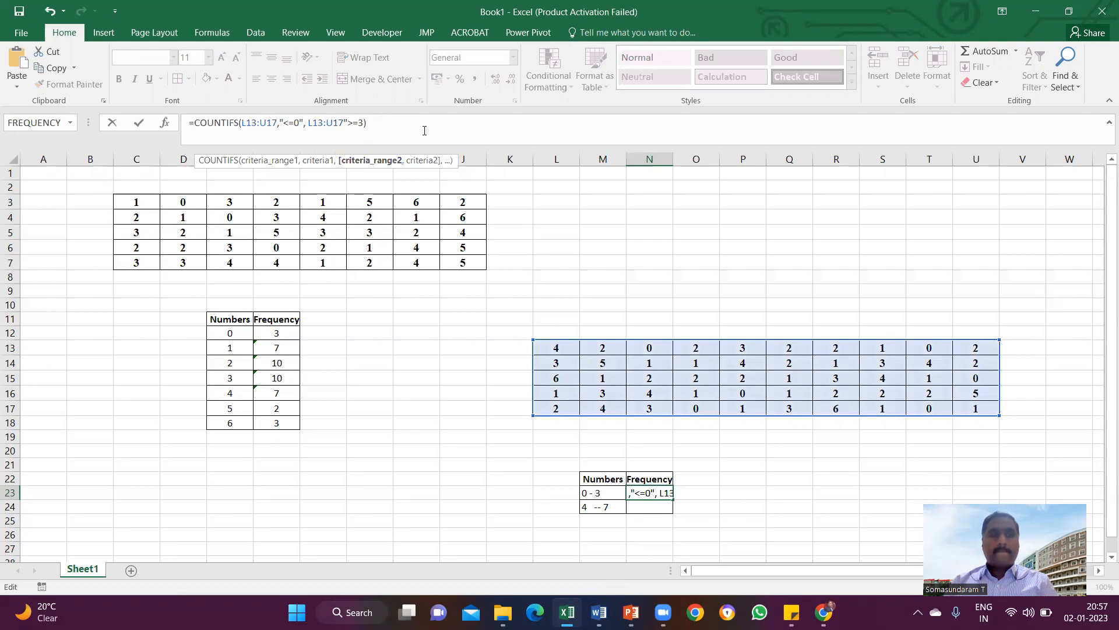
{"action": "key", "text": "Return"}
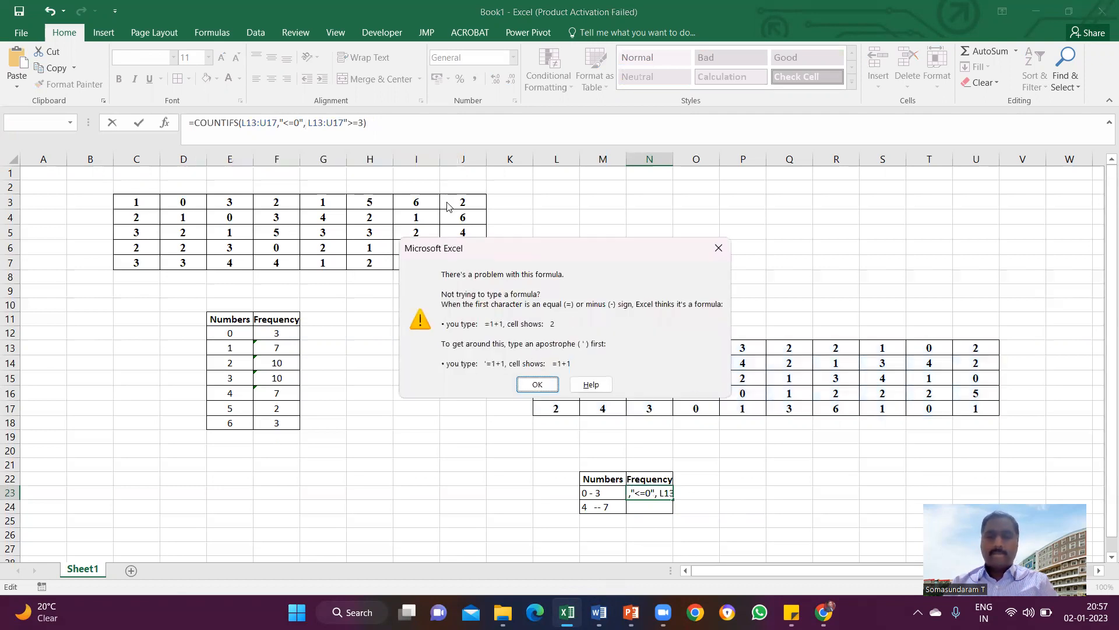
{"action": "left_click", "coordinate": [536, 384]}
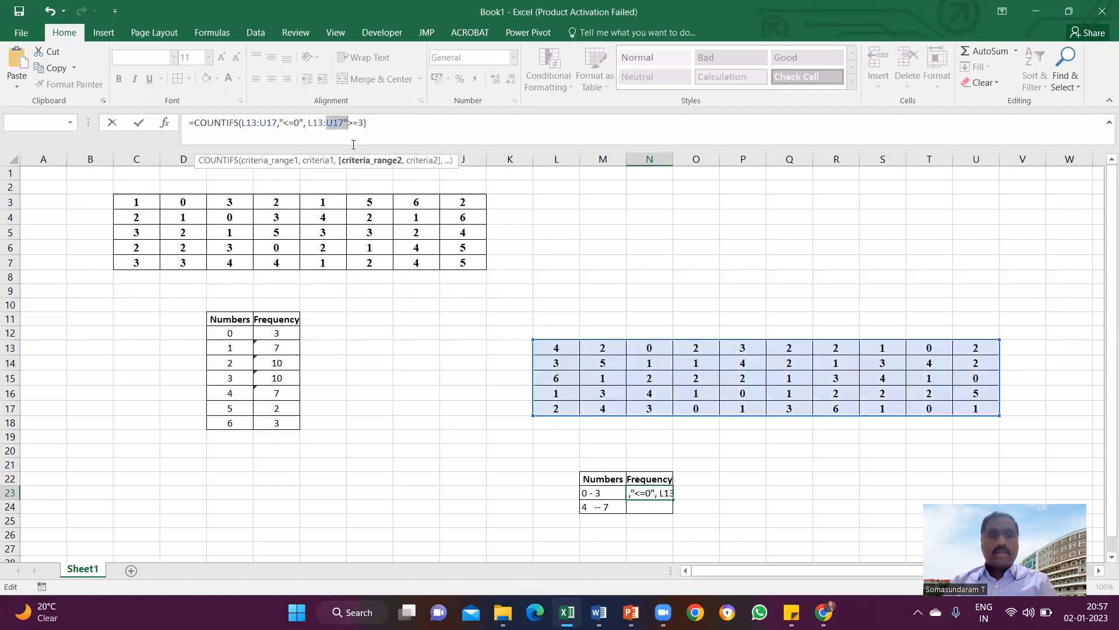
Insert a comma after the second L13:U17 and close the quotation marks around ">=3", then enter the N23 formula.
{"action": "left_click", "coordinate": [344, 124]}
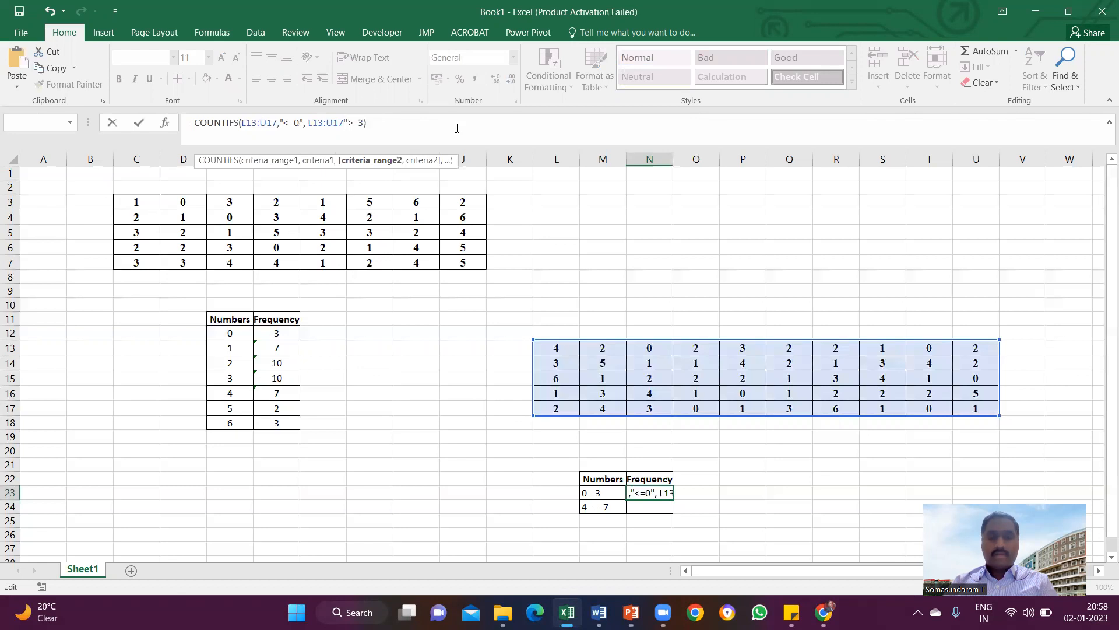
{"action": "type", "text": ","}
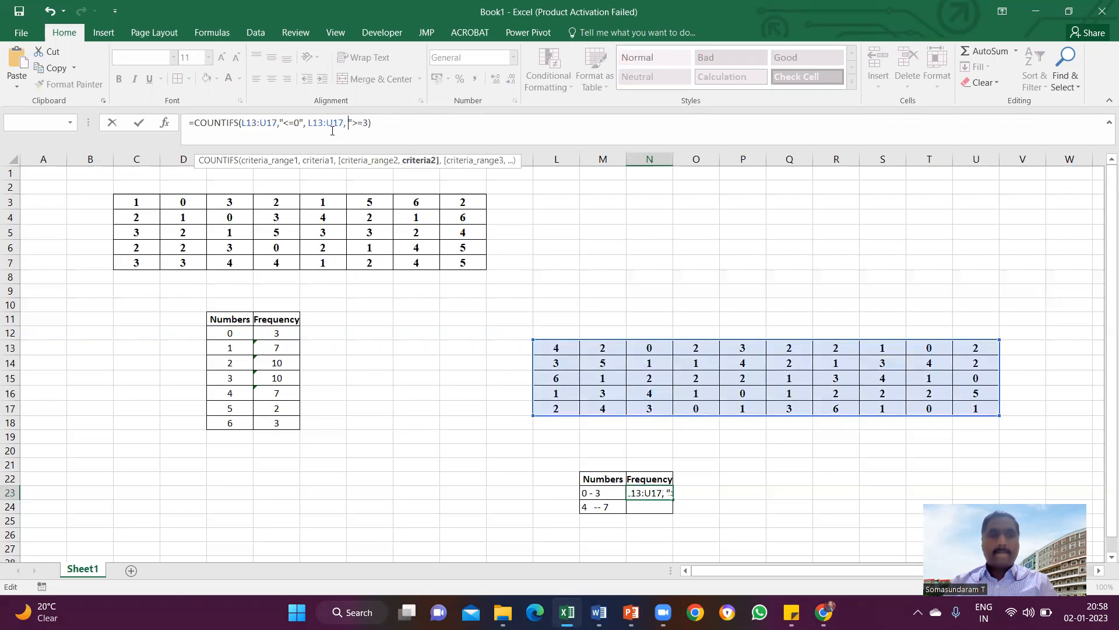
{"action": "left_click", "coordinate": [369, 124]}
{"action": "type", "text": "\")"}
{"action": "key", "text": "Return"}
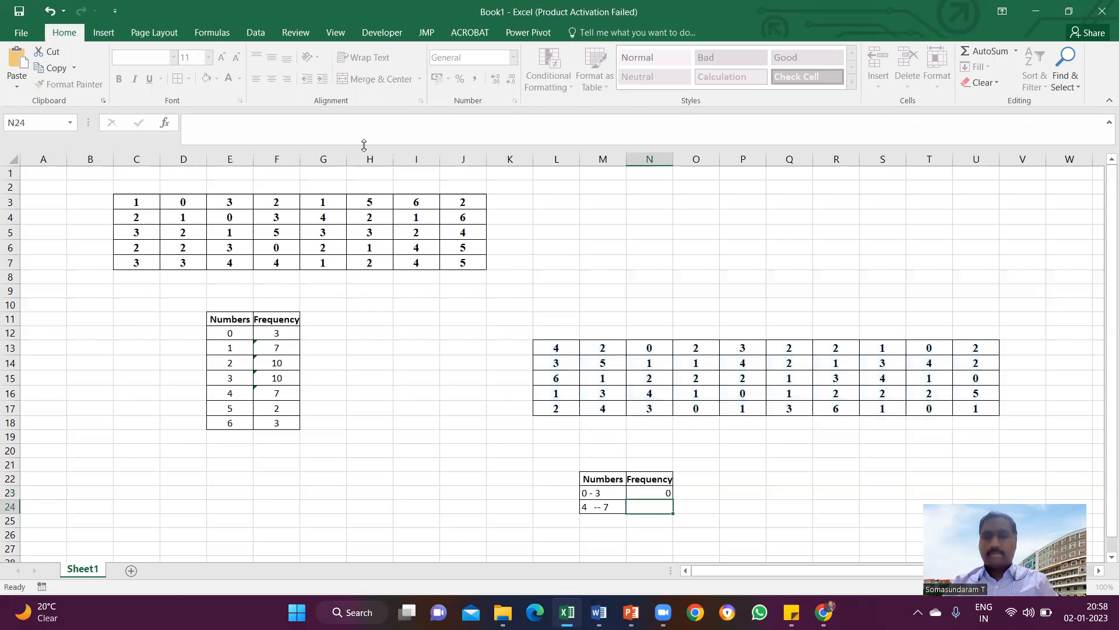
Try to re-enter the N23 formula with a space between COUNTIFS and its opening parenthesis.
{"action": "left_click", "coordinate": [662, 484]}
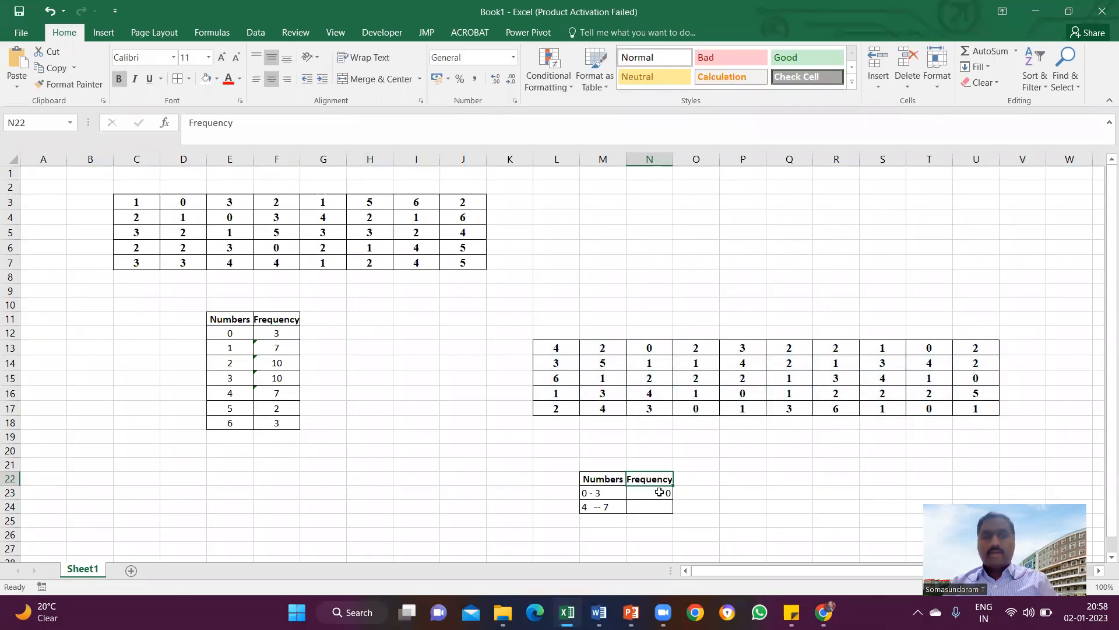
{"action": "left_click", "coordinate": [660, 493]}
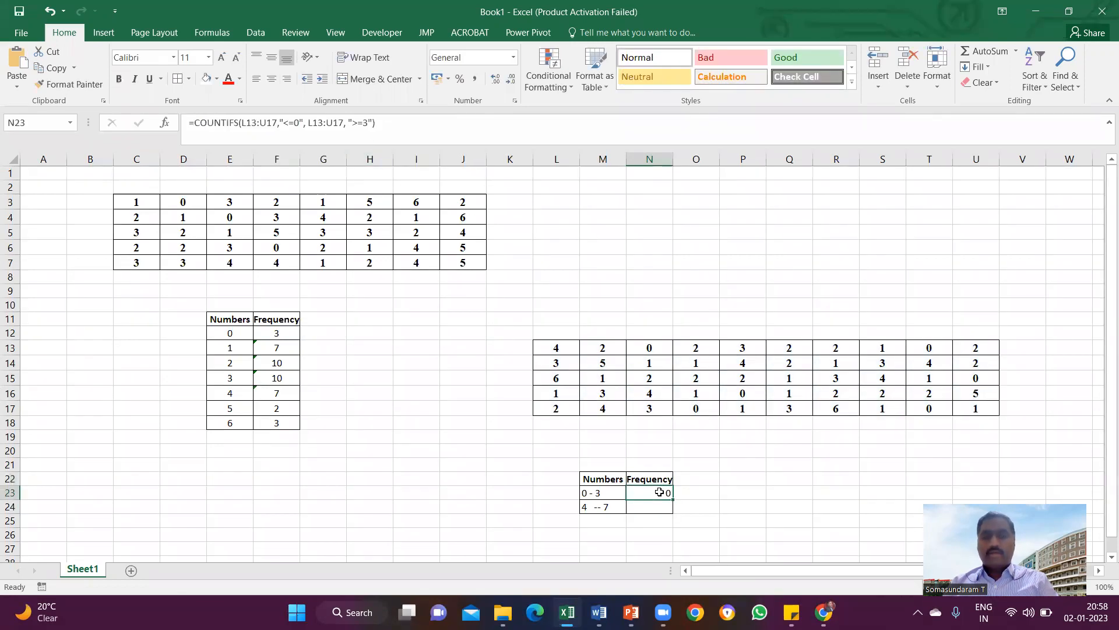
{"action": "left_click", "coordinate": [238, 123]}
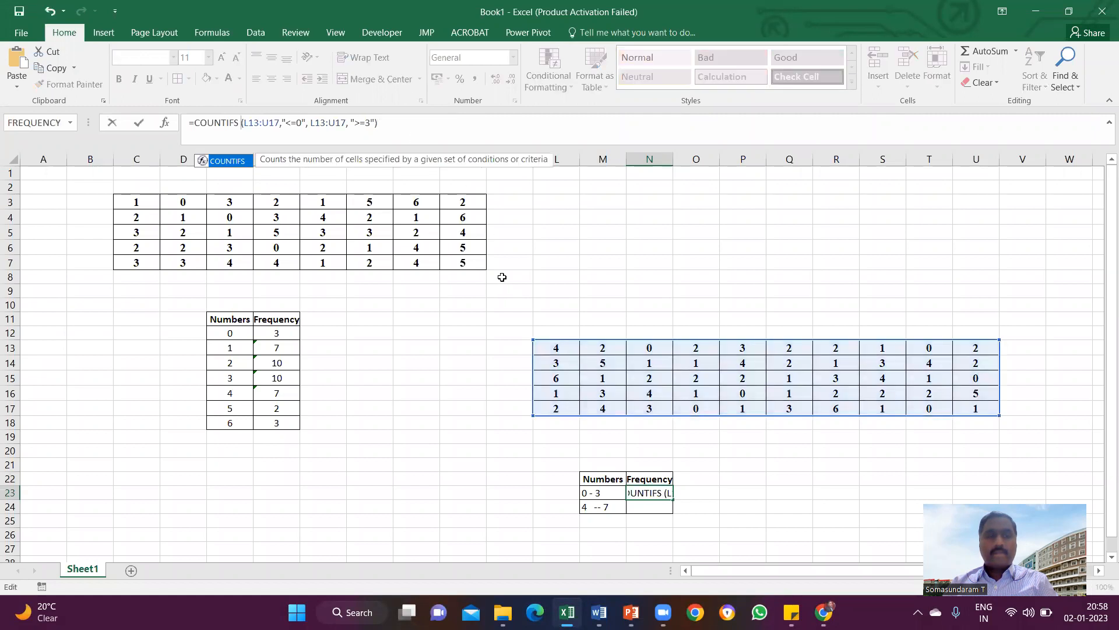
{"action": "left_click", "coordinate": [649, 494]}
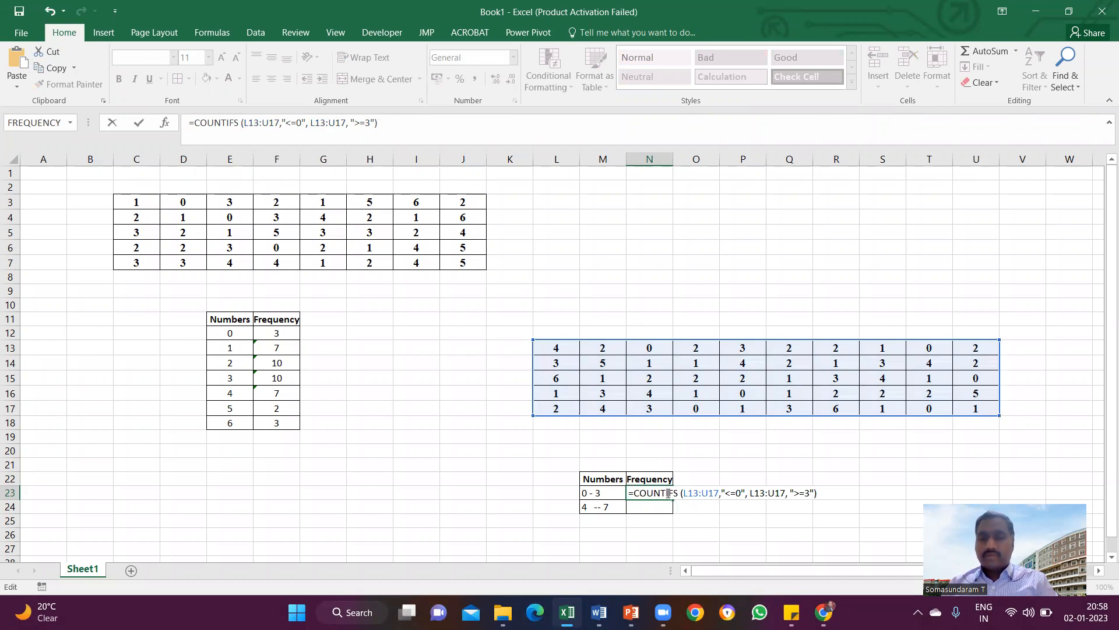
{"action": "key", "text": "Return"}
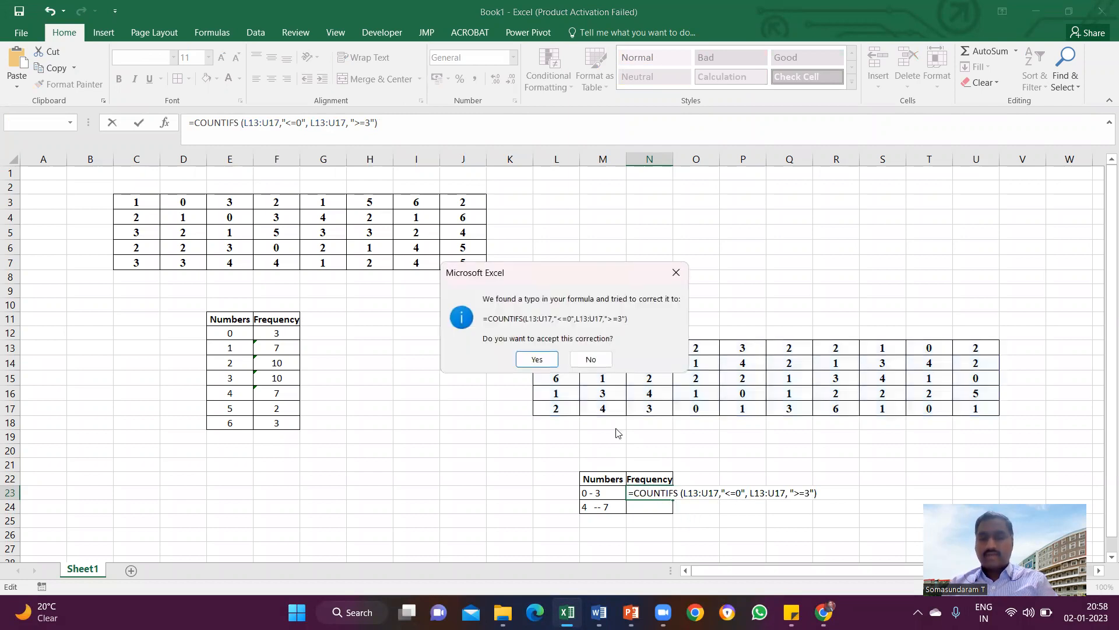
{"action": "key", "text": "Return"}
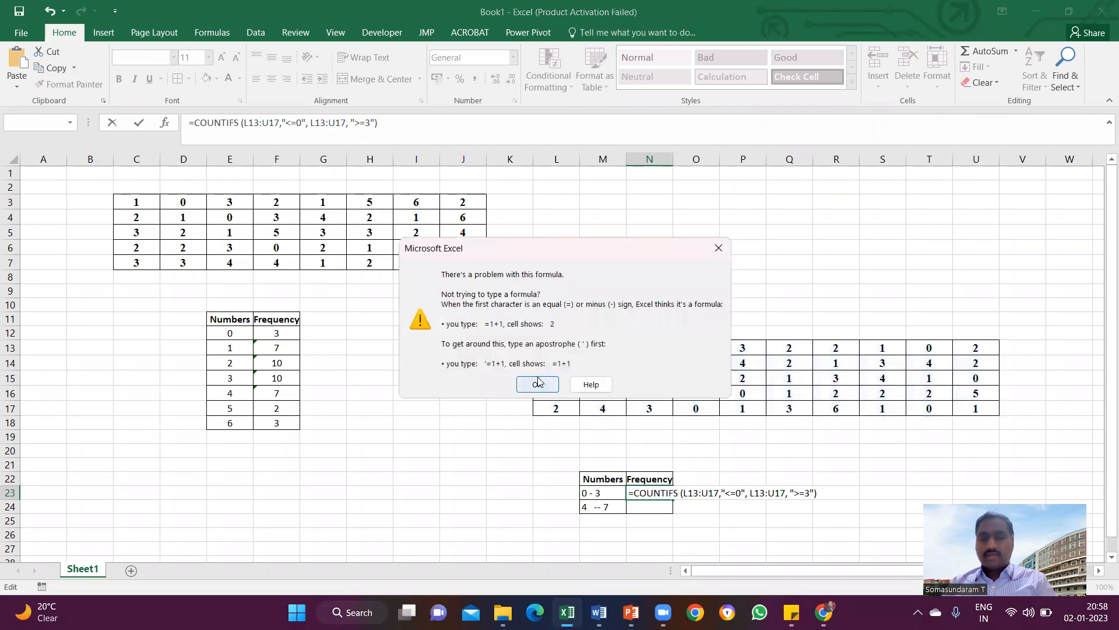
{"action": "key", "text": "Return"}
Rewrite the N23 formula from scratch as COUNTIFS with L13:U17 as the first criteria range.
{"action": "type", "text": "=cou"}
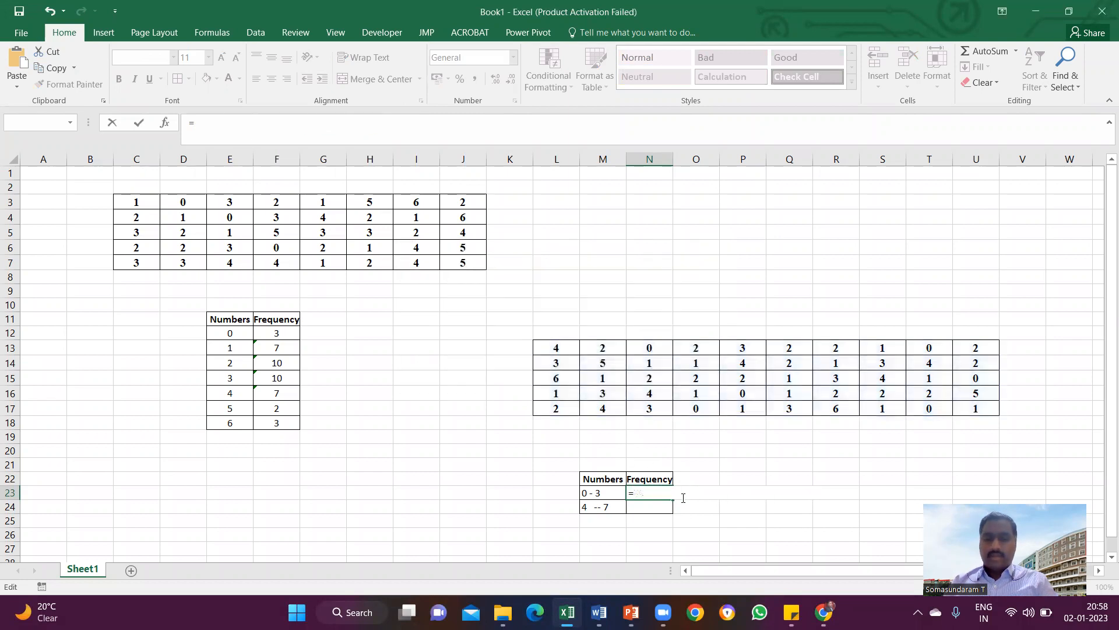
{"action": "type", "text": "fs"}
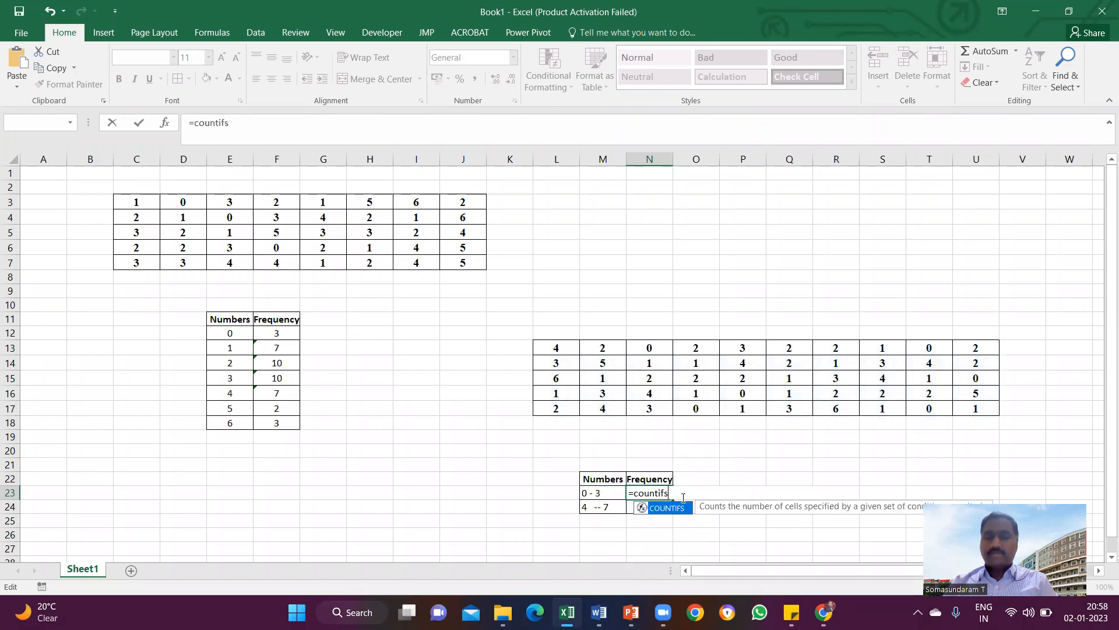
{"action": "key", "text": "Tab"}
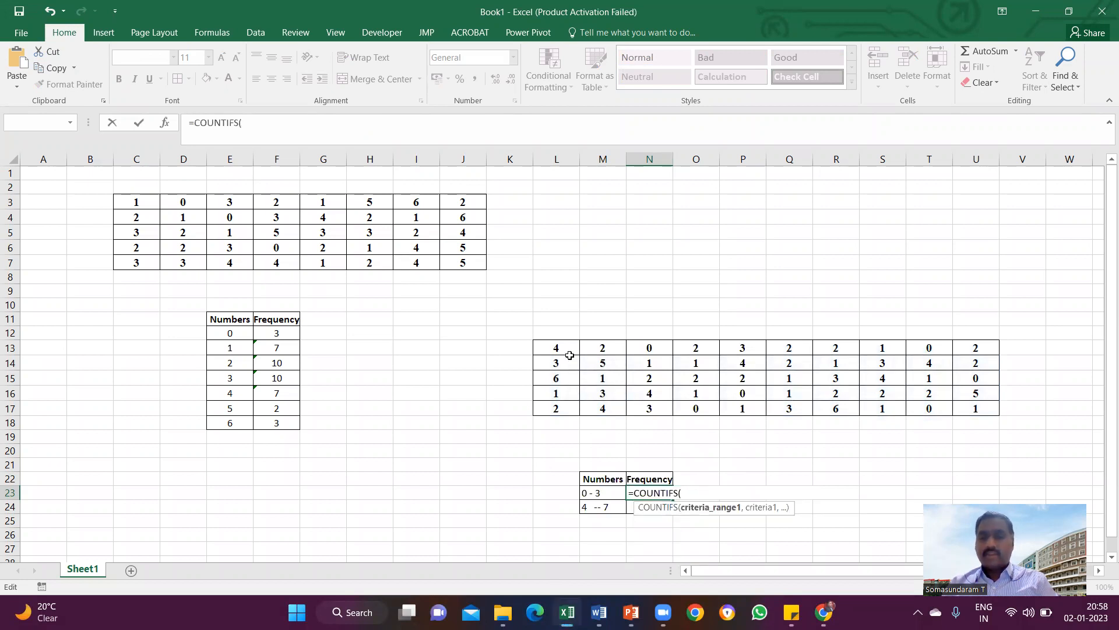
{"action": "left_click_drag", "start_coordinate": [555, 348], "coordinate": [979, 410]}
{"action": "type", "text": ","}
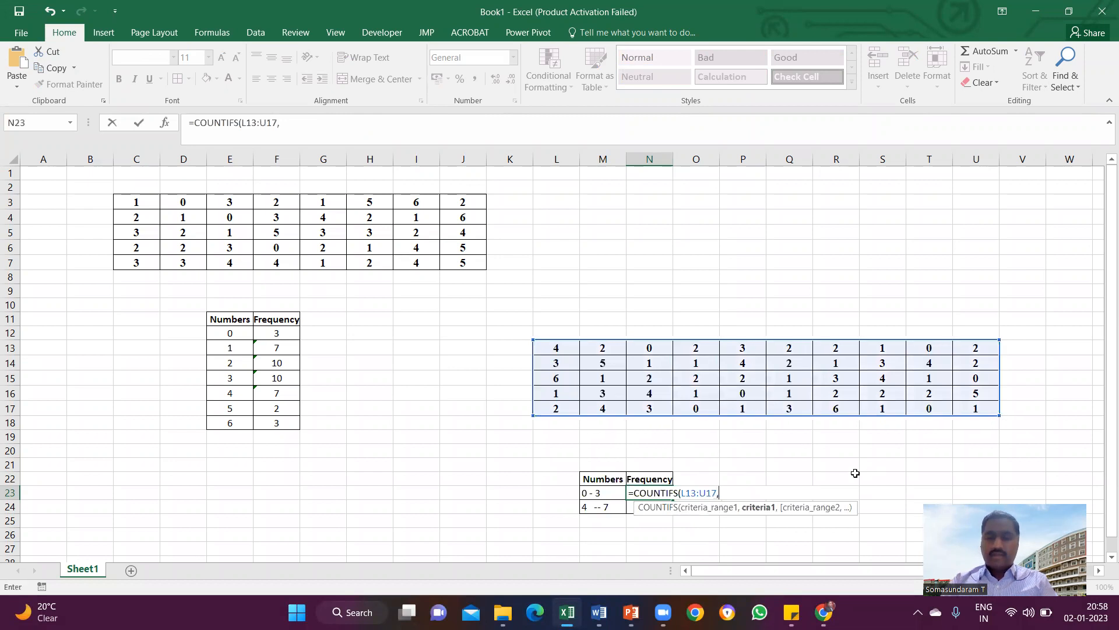
{"action": "type", "text": "\""}
{"action": "type", "text": ","}
{"action": "type", "text": "<="}
{"action": "type", "text": "0"}
{"action": "type", "text": "\""}
{"action": "type", "text": " &"}
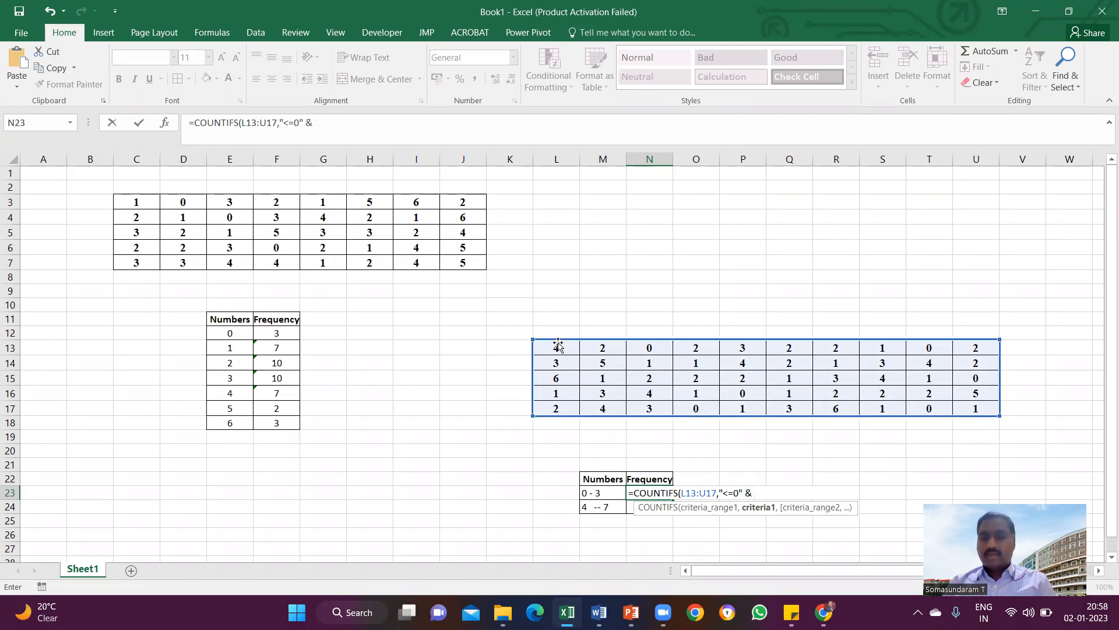
Add L13:U17 as the second range in the N23 formula with the criterion "<=3" and close the formula.
{"action": "left_click_drag", "start_coordinate": [561, 347], "coordinate": [935, 418]}
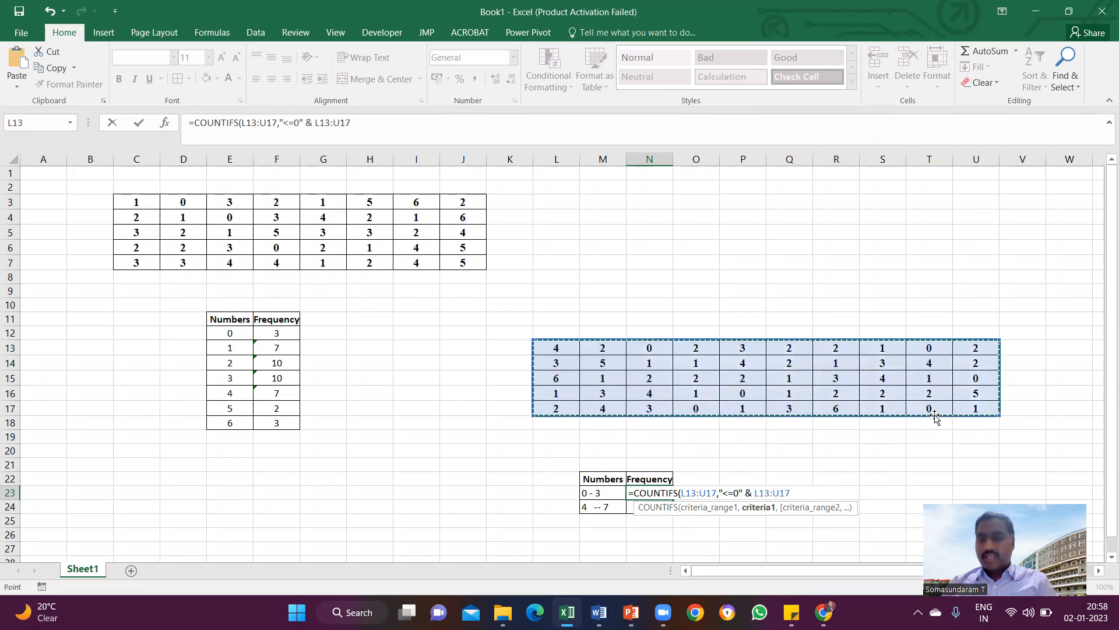
{"action": "type", "text": ","}
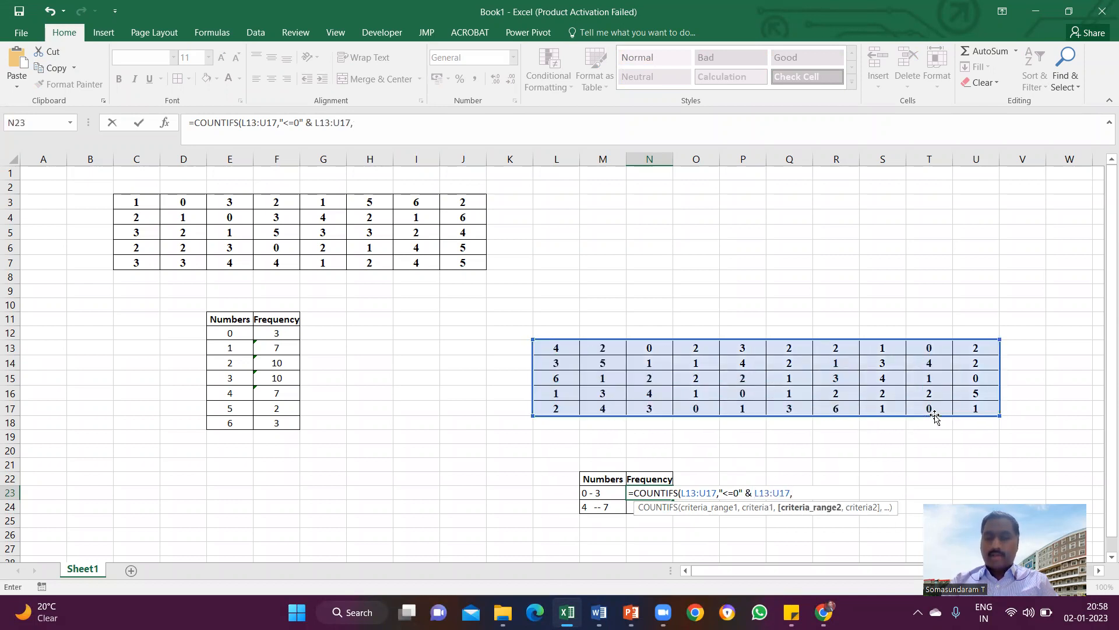
{"action": "type", "text": "\">="}
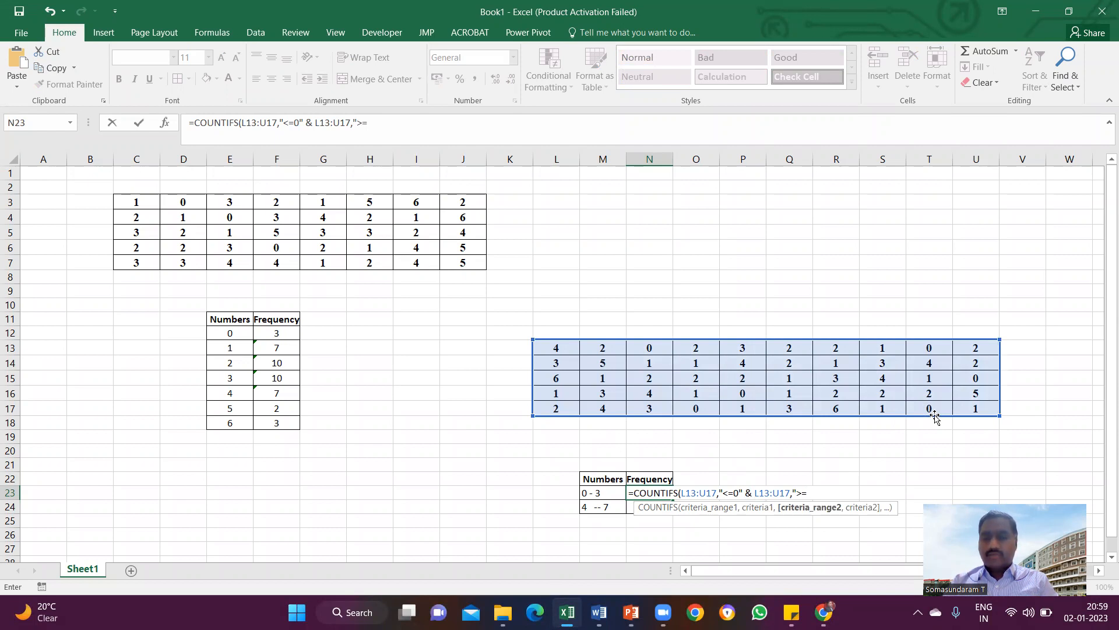
{"action": "key", "text": "BackSpace"}
{"action": "key", "text": "BackSpace"}
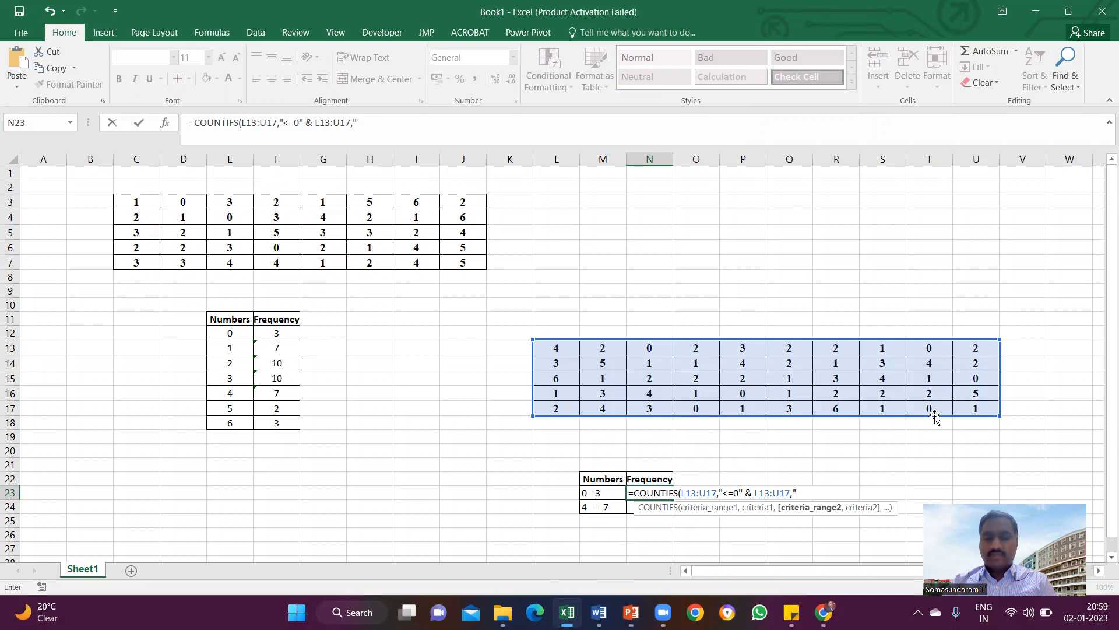
{"action": "type", "text": "<=3\""}
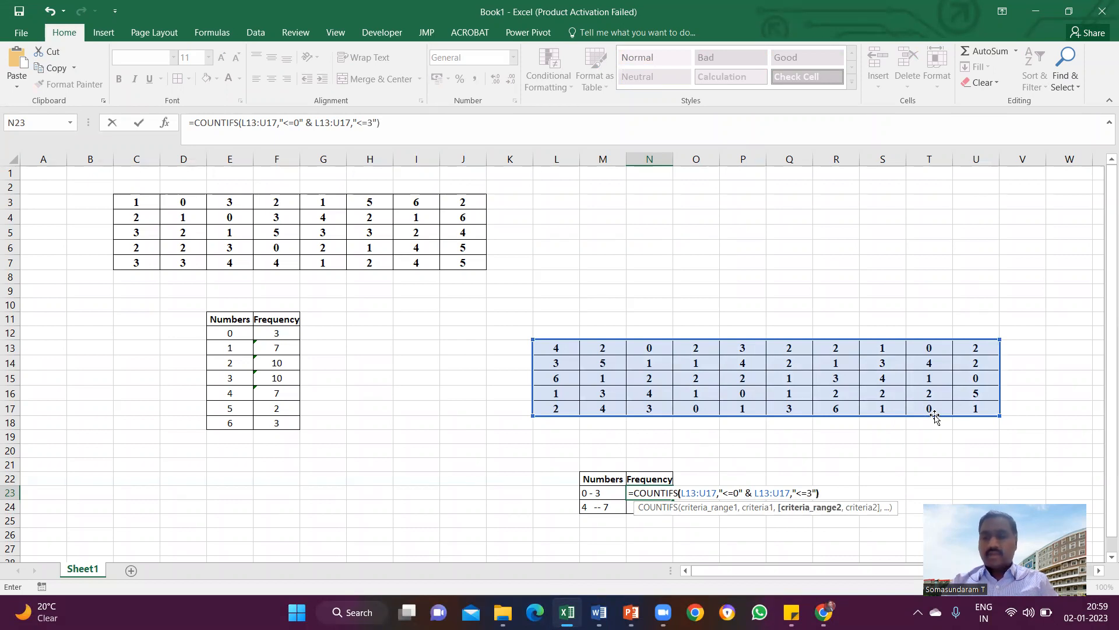
Change the first criterion in the N23 formula to ">=0" and try to enter the formula.
{"action": "left_click", "coordinate": [289, 122]}
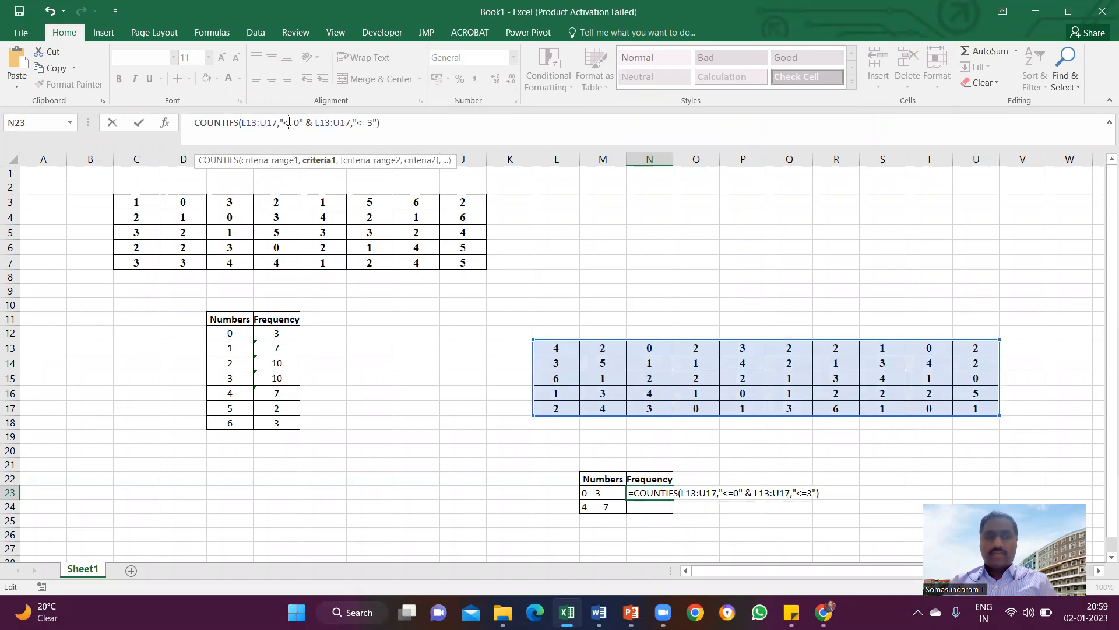
{"action": "key", "text": "BackSpace"}
{"action": "type", "text": ">"}
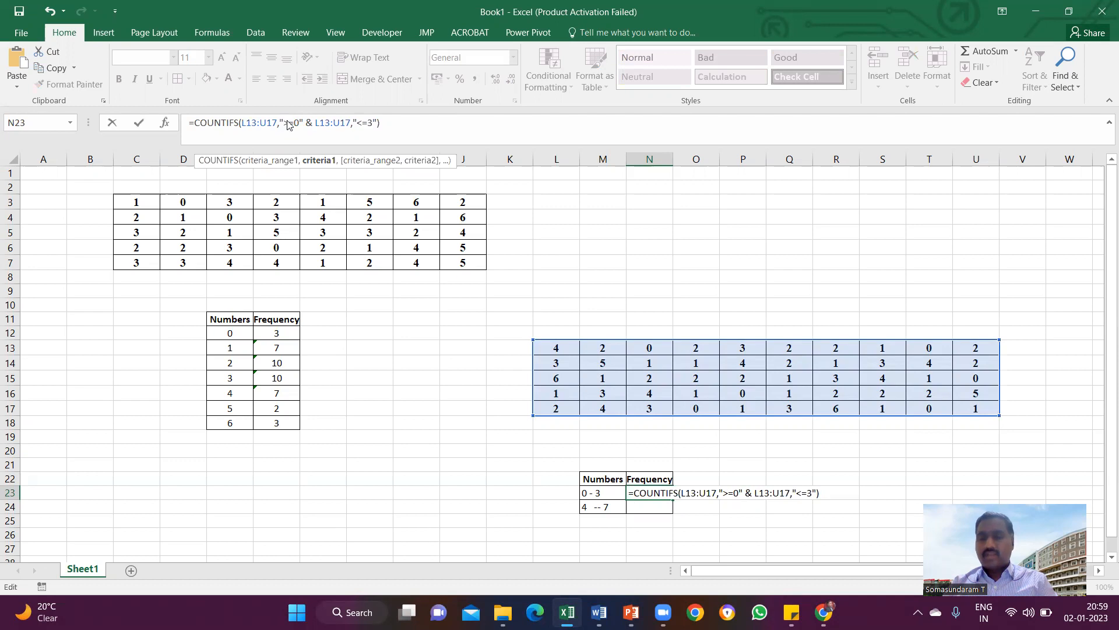
{"action": "key", "text": "Return"}
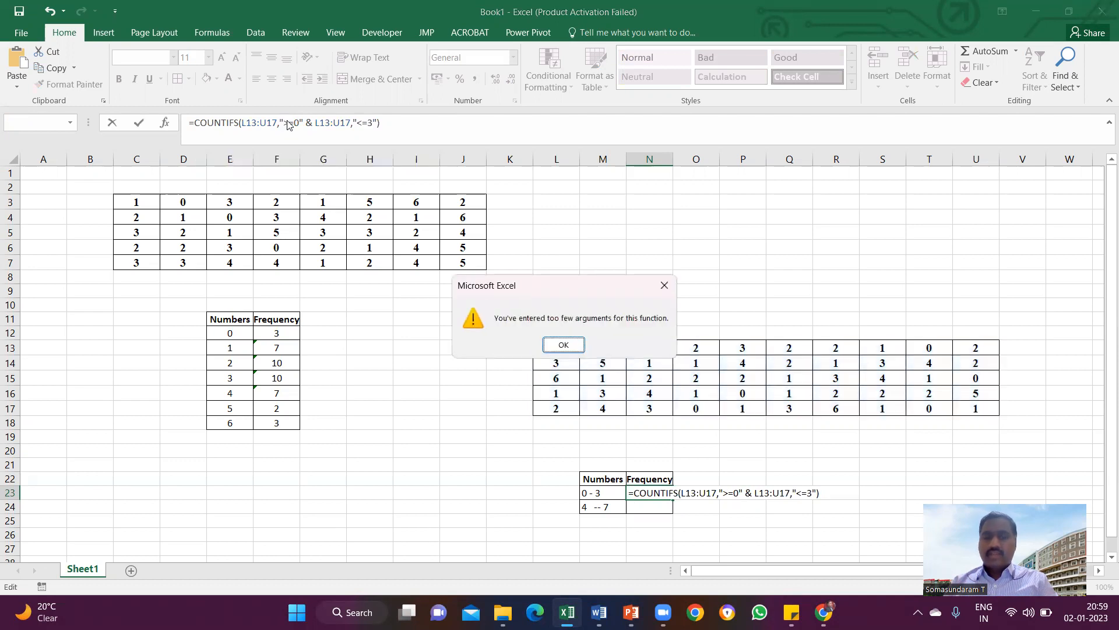
{"action": "left_click", "coordinate": [564, 345]}
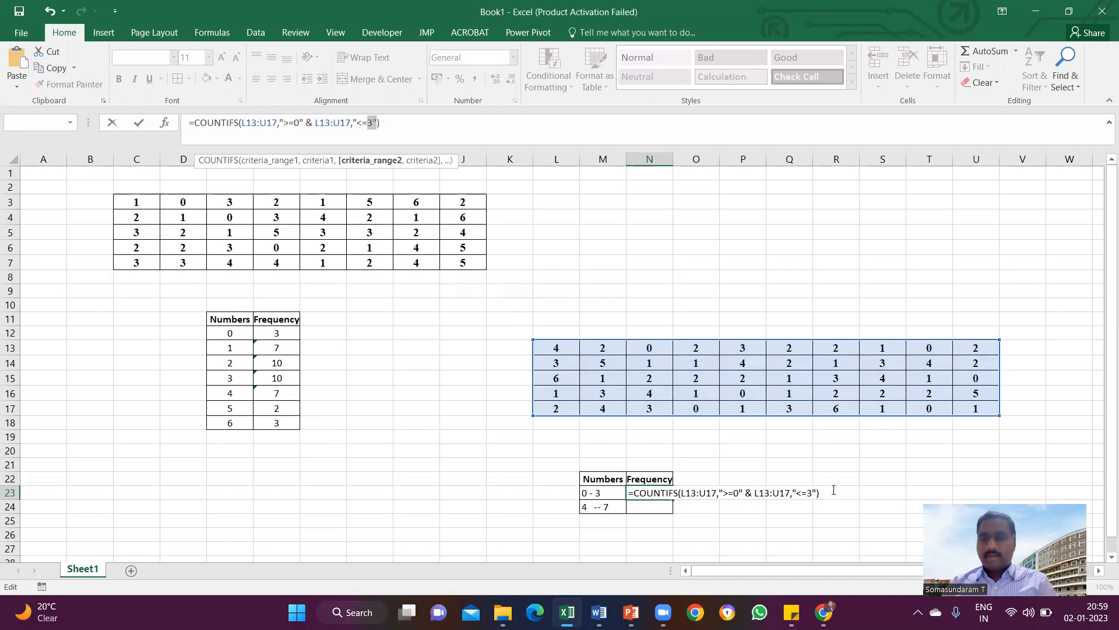
Replace the ampersand before the second L13:U17 with a comma, enter the N23 formula, and reselect the cell.
{"action": "left_click", "coordinate": [717, 494]}
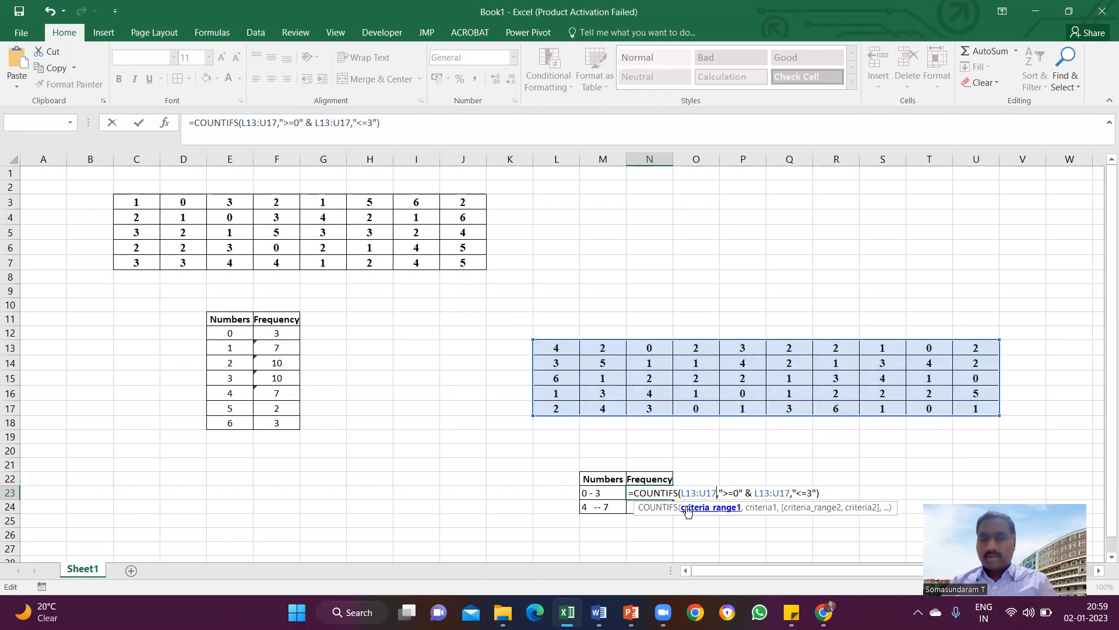
{"action": "left_click", "coordinate": [751, 493]}
{"action": "key", "text": "BackSpace"}
{"action": "key", "text": "BackSpace"}
{"action": "type", "text": ","}
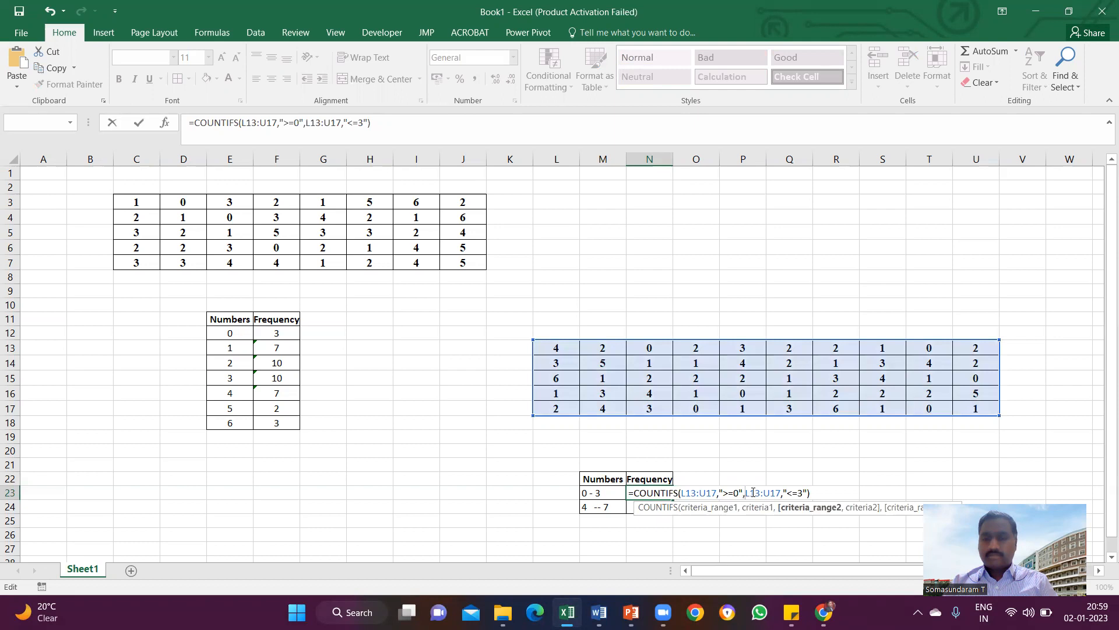
{"action": "key", "text": "Return"}
{"action": "left_click", "coordinate": [663, 495]}
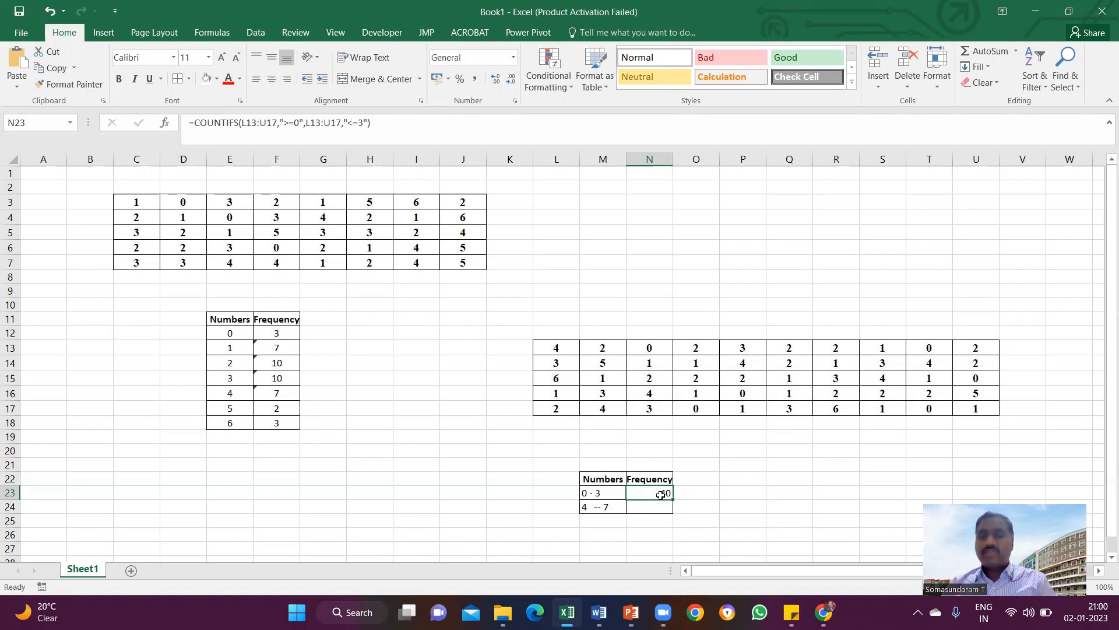
Fill the COUNTIFS formula from N23 down to N24, then select M13:P13 in the data table.
{"action": "left_click_drag", "start_coordinate": [673, 497], "coordinate": [672, 511]}
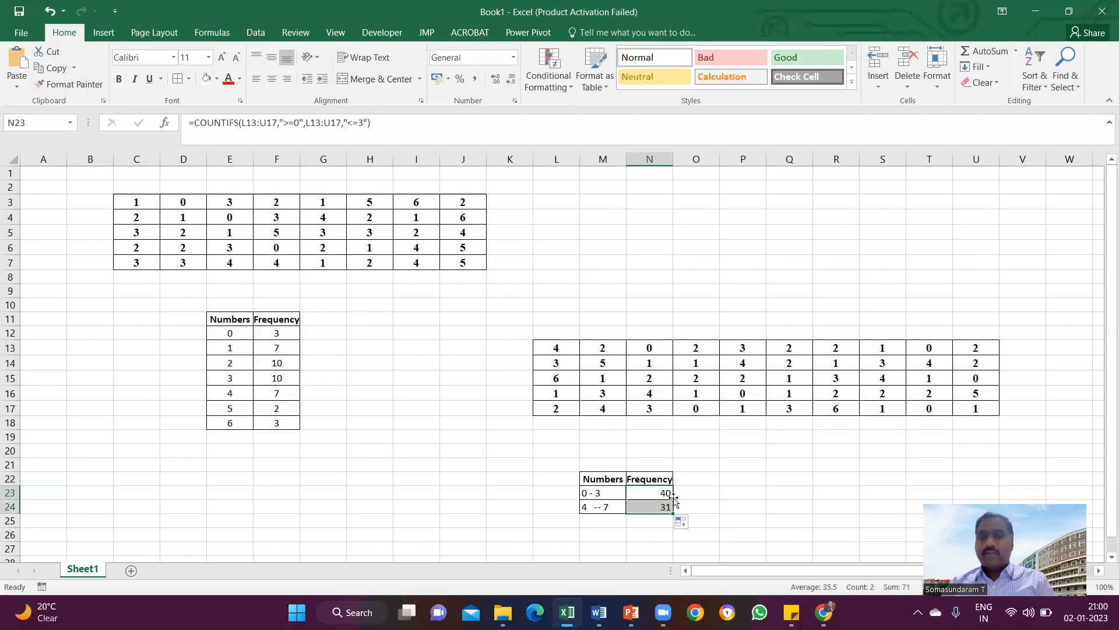
{"action": "left_click", "coordinate": [646, 349]}
{"action": "left_click_drag", "start_coordinate": [603, 350], "coordinate": [714, 351]}
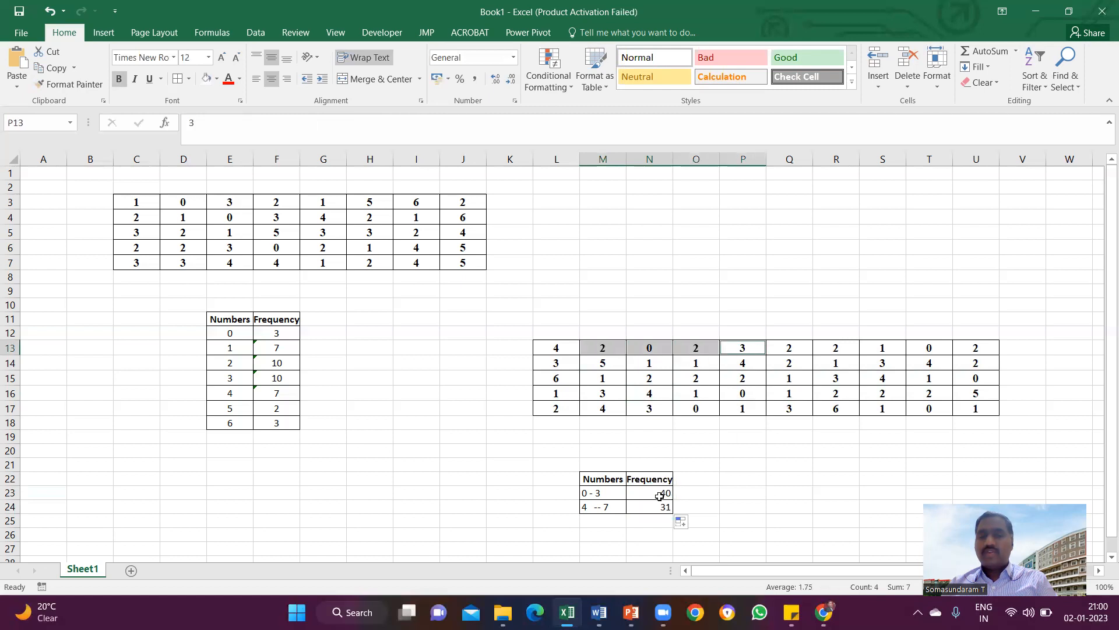
Toggle centre alignment on the grouped frequency table in M22:N24 and deselect the table.
{"action": "left_click_drag", "start_coordinate": [595, 481], "coordinate": [660, 507]}
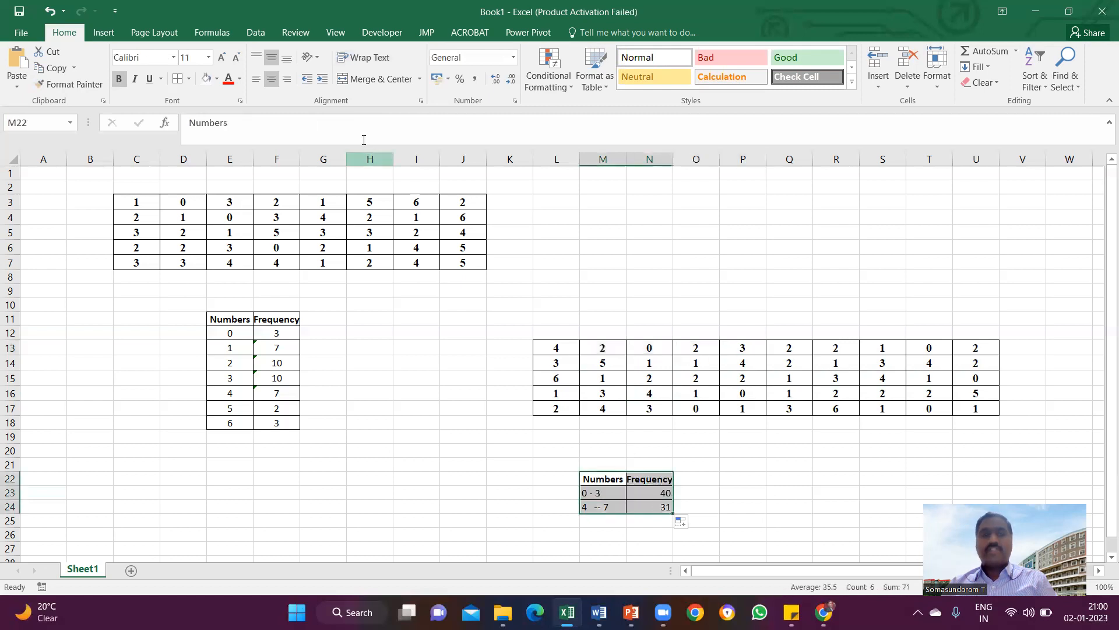
{"action": "left_click", "coordinate": [271, 79]}
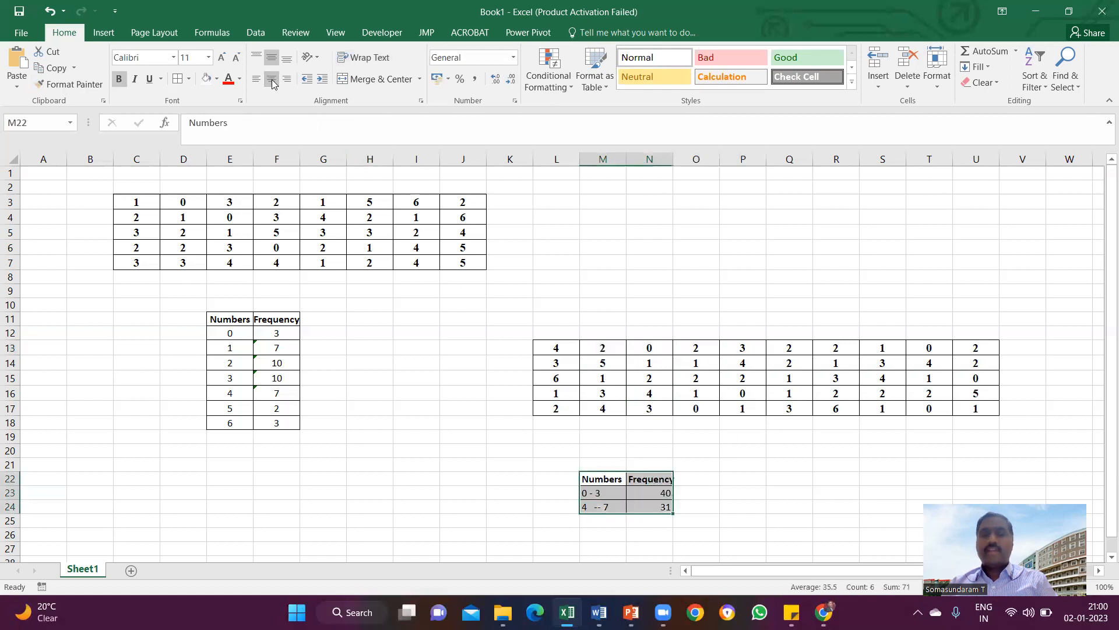
{"action": "left_click", "coordinate": [665, 436]}
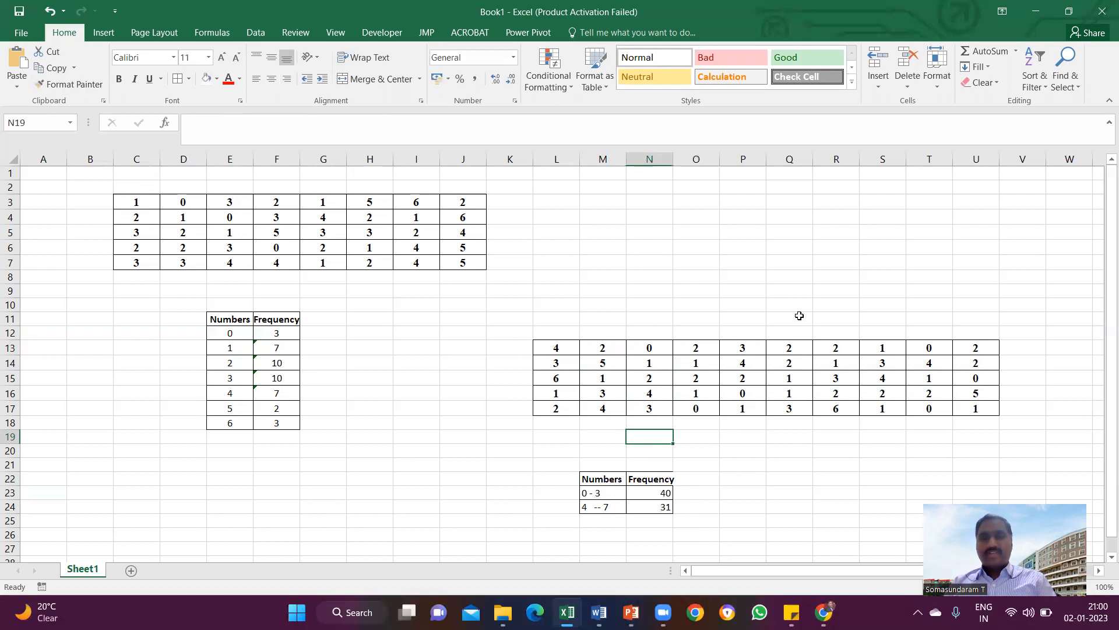
Switch to the SMD - Unit 1 presentation in PowerPoint.
{"action": "mouse_move", "coordinate": [631, 612]}
{"action": "left_click", "coordinate": [667, 543]}
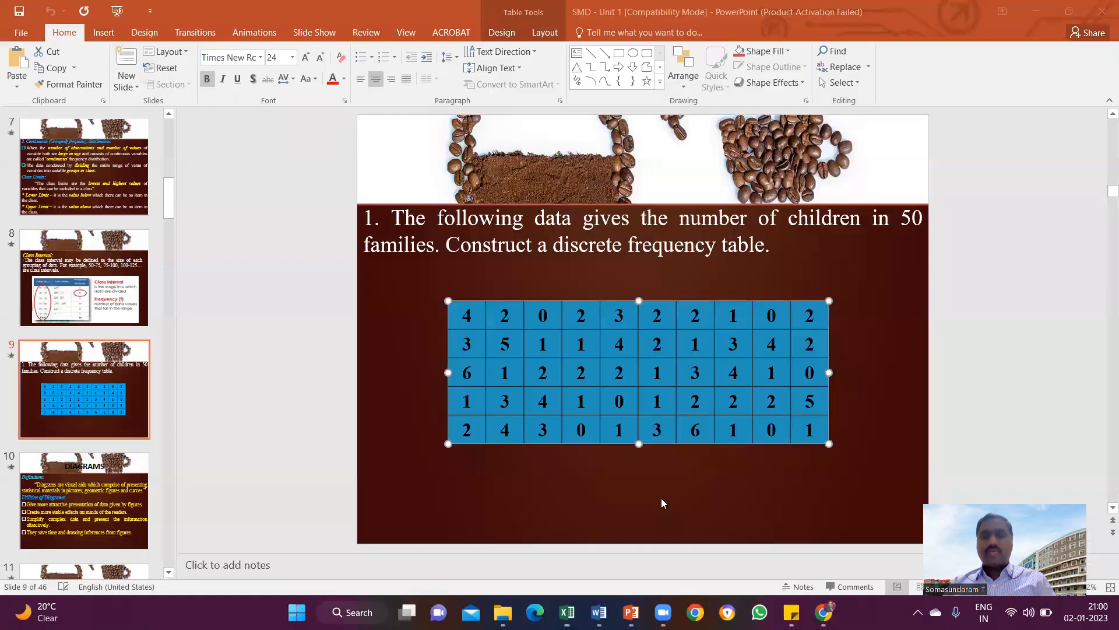